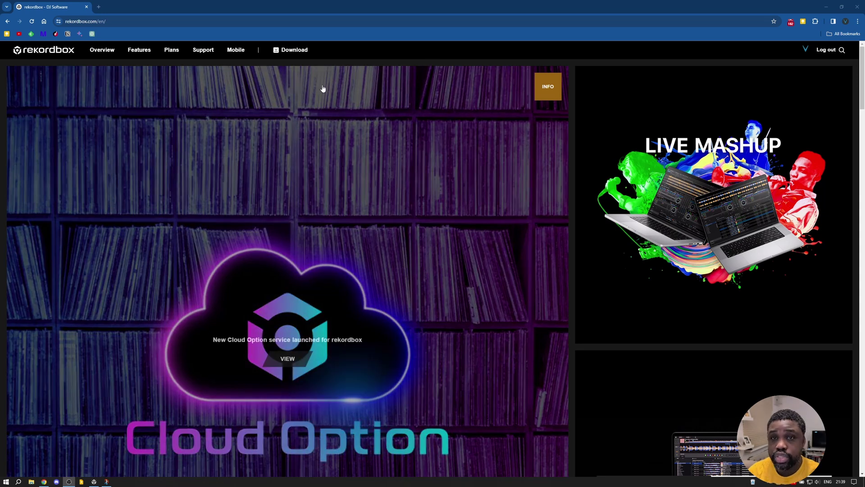
# - Open the "rekordbox ver 7.0 beta available now" announcement from the support Information page
pyautogui.moveTo(203, 51)
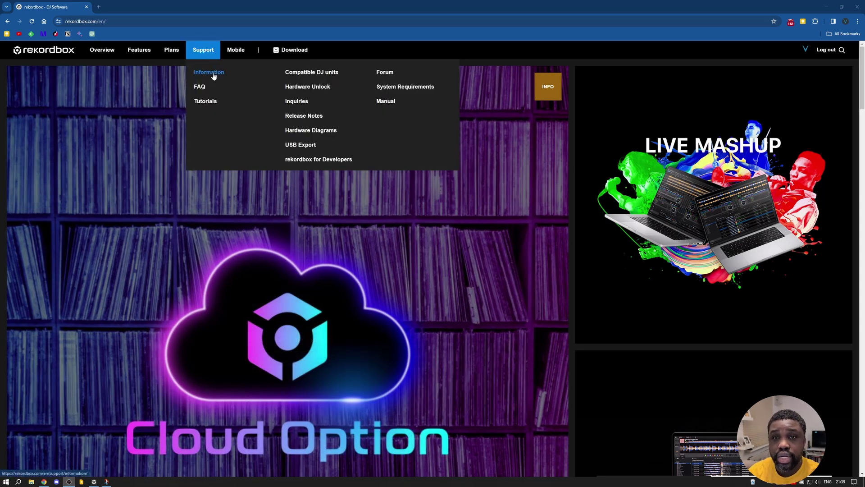
pyautogui.click(211, 72)
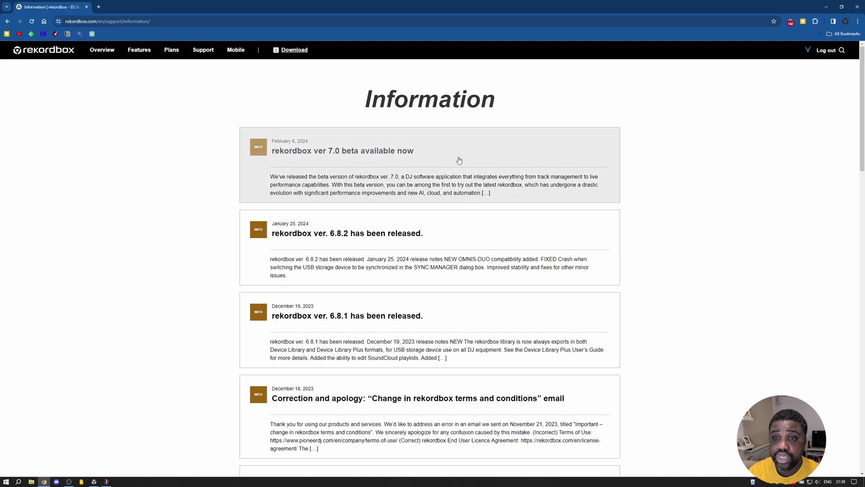
pyautogui.click(381, 155)
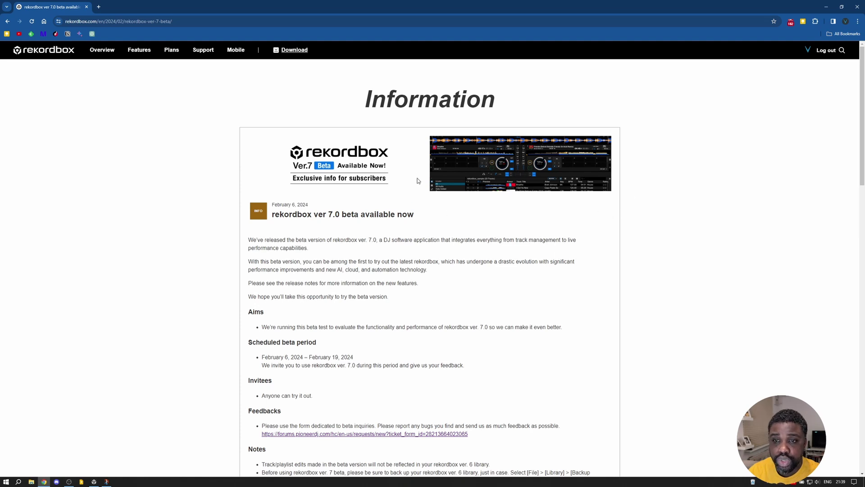
# - Read through the beta announcement's notes, download links, release notes, known issues and restrictions
pyautogui.scroll(-3, 453, 258)
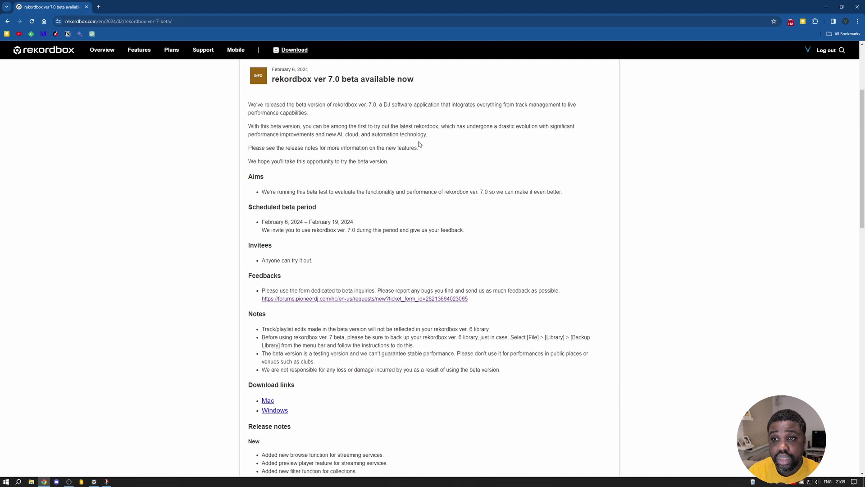
pyautogui.scroll(-3, 231, 217)
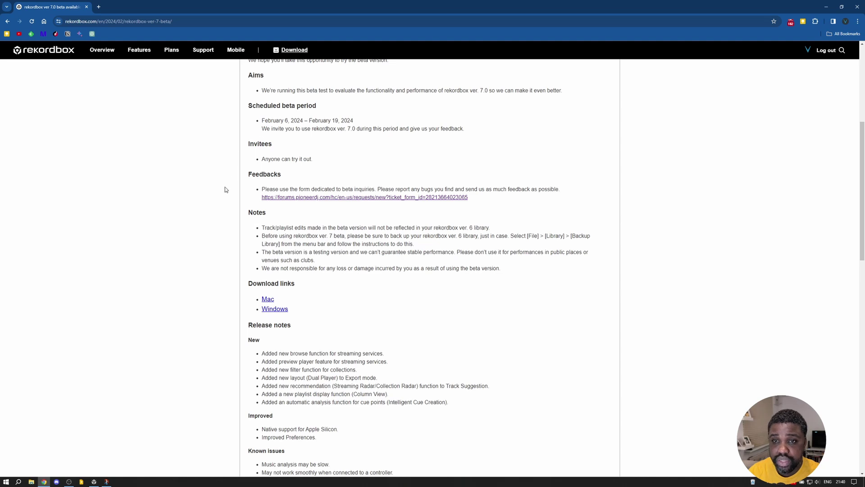
pyautogui.scroll(-2, 225, 190)
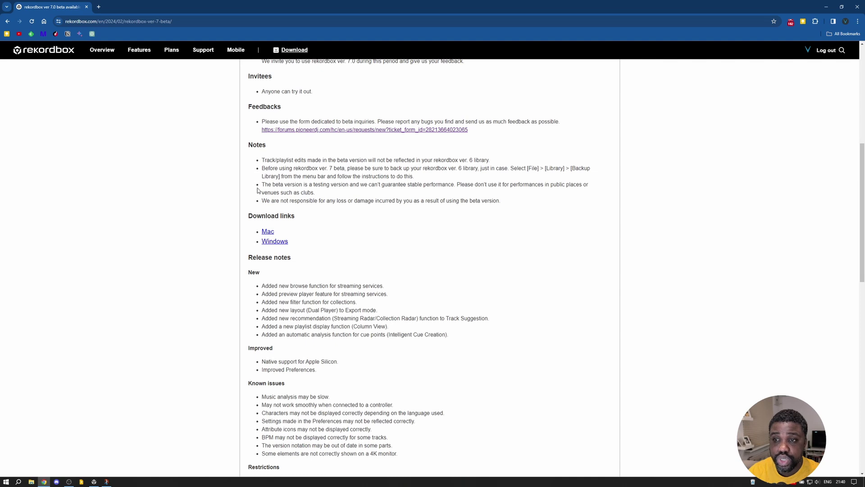
pyautogui.scroll(-2, 258, 190)
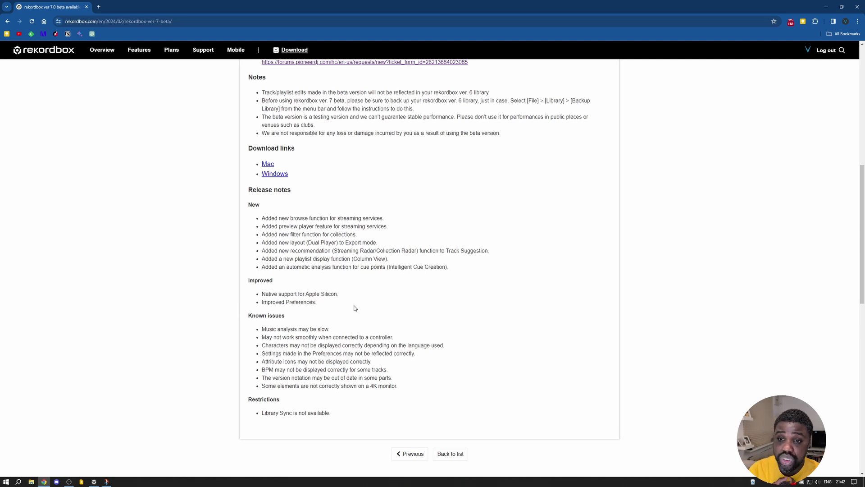
pyautogui.scroll(-2, 355, 307)
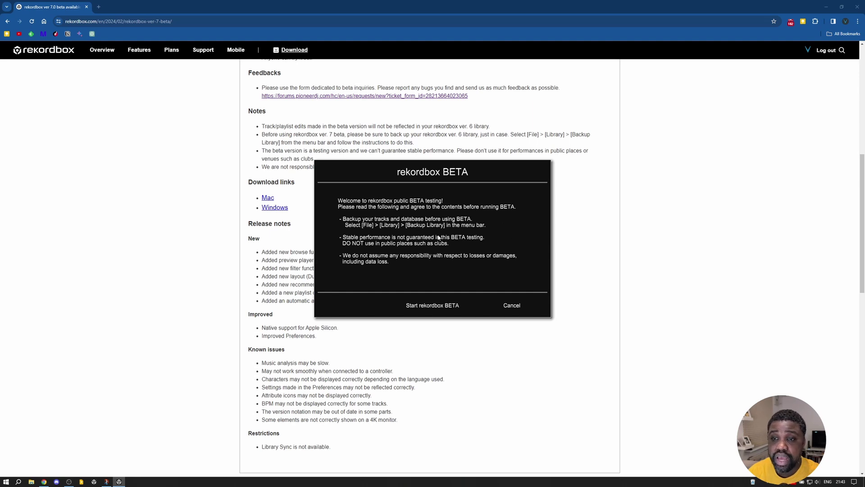
# - Accept the BETA notice to start rekordbox BETA, and check the analysis status hint of the selected "I Never Knew (Nikita Kovalev Mix)" track
pyautogui.click(426, 304)
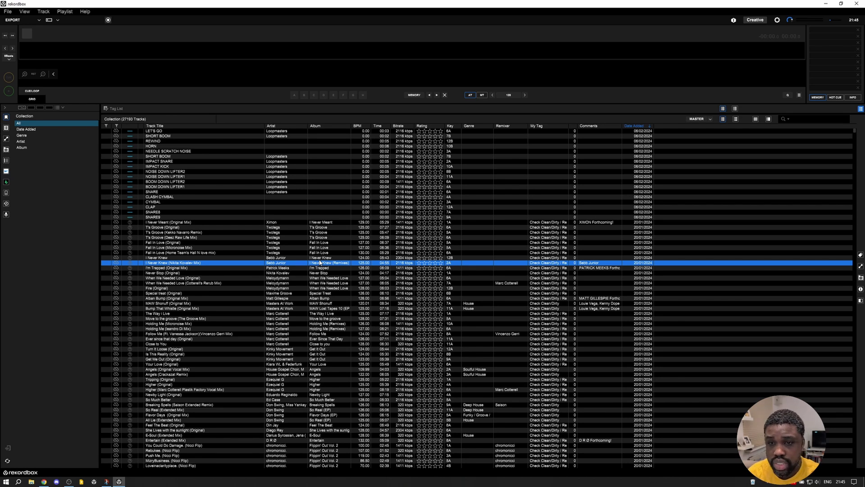
pyautogui.moveTo(130, 230)
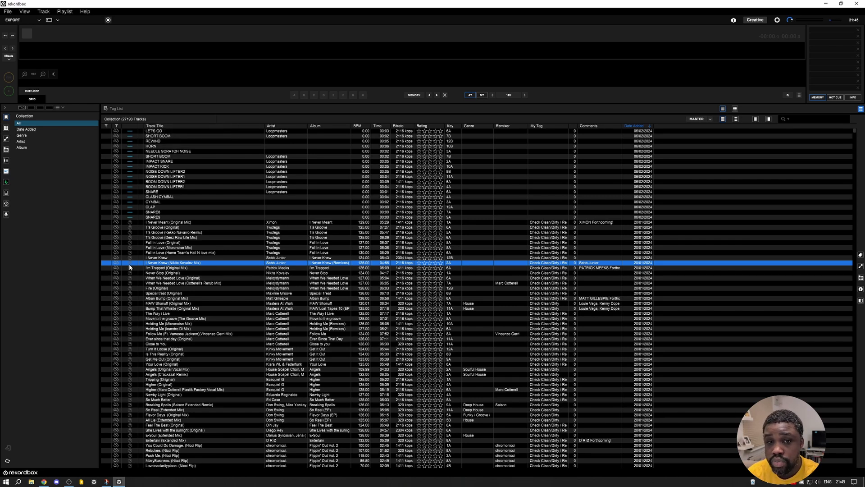
pyautogui.moveTo(130, 264)
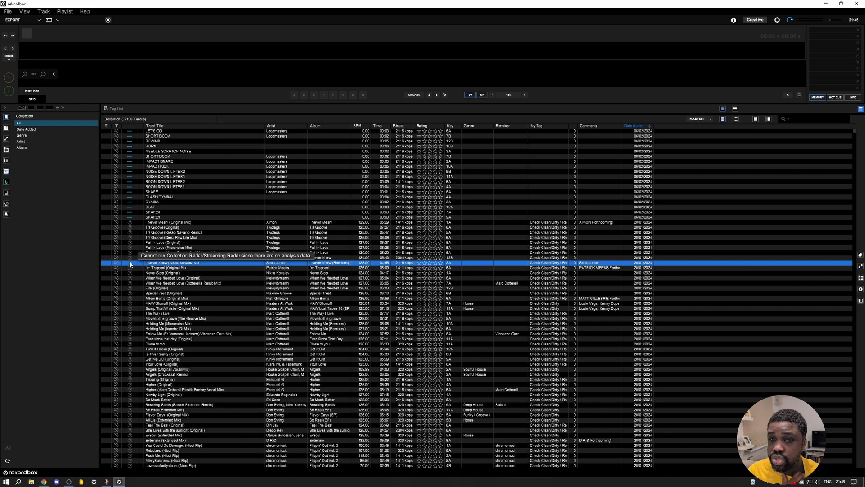
# - Review the available modes while staying in EXPORT mode, and change the player layout to DUAL PLAYER
pyautogui.click(105, 86)
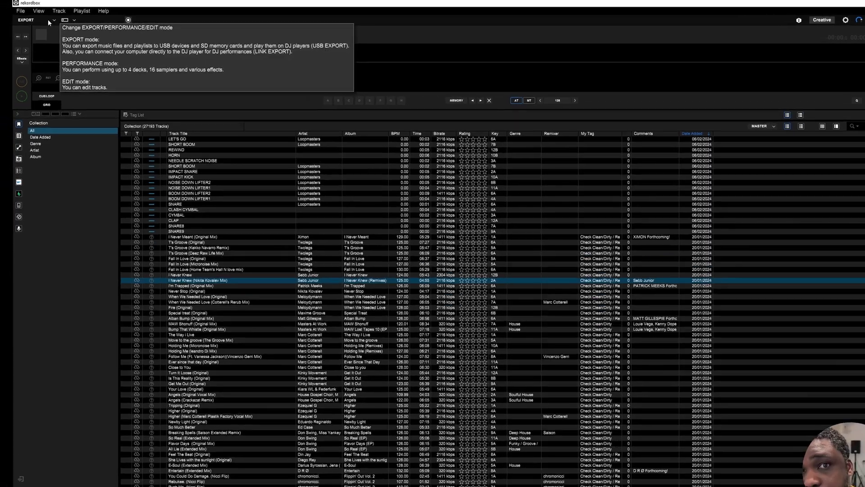
pyautogui.click(36, 20)
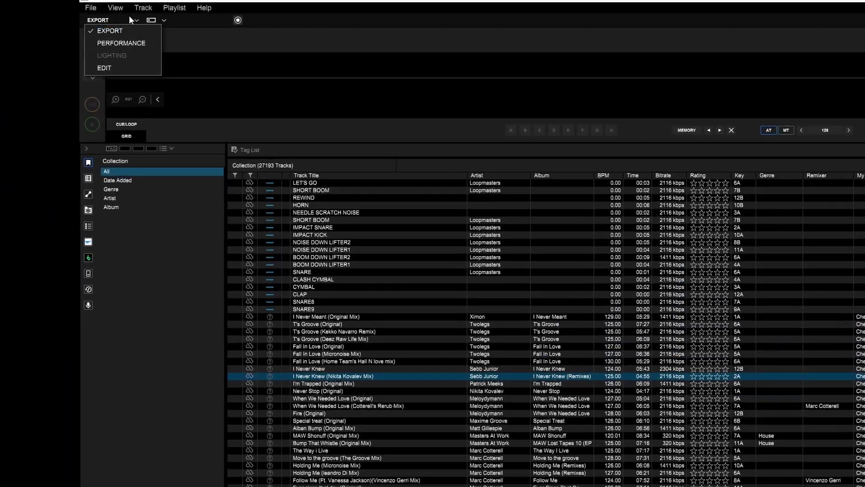
pyautogui.click(85, 22)
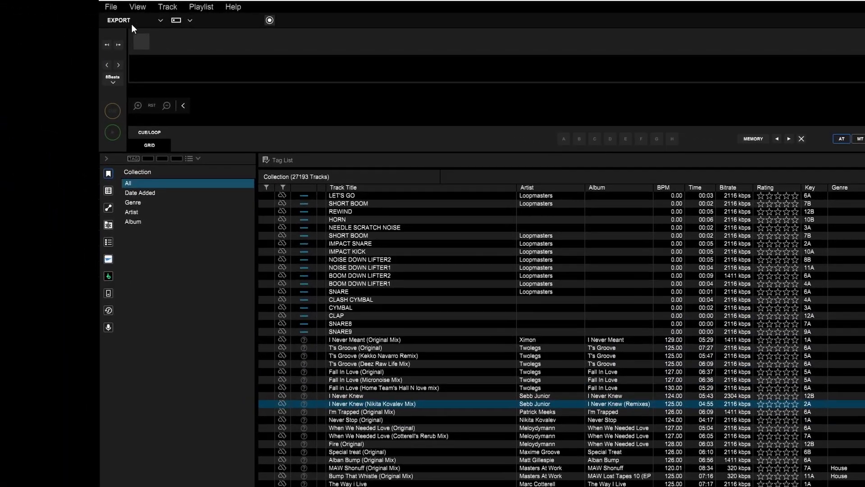
pyautogui.click(189, 21)
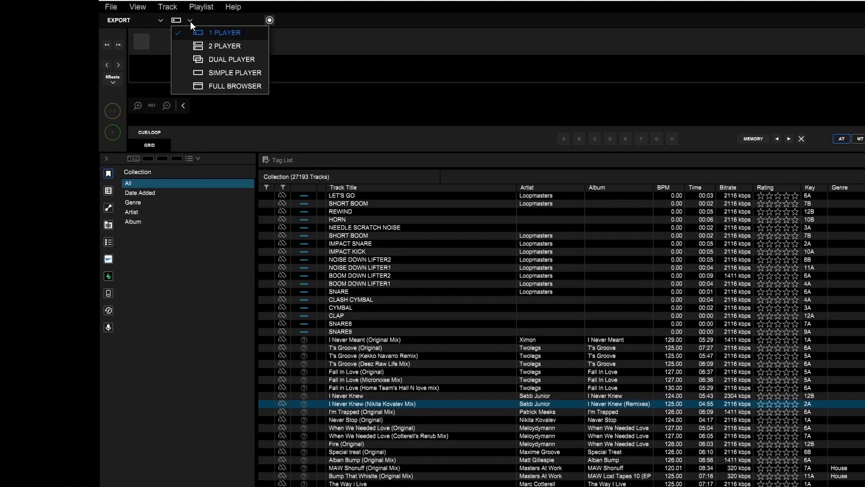
pyautogui.click(229, 59)
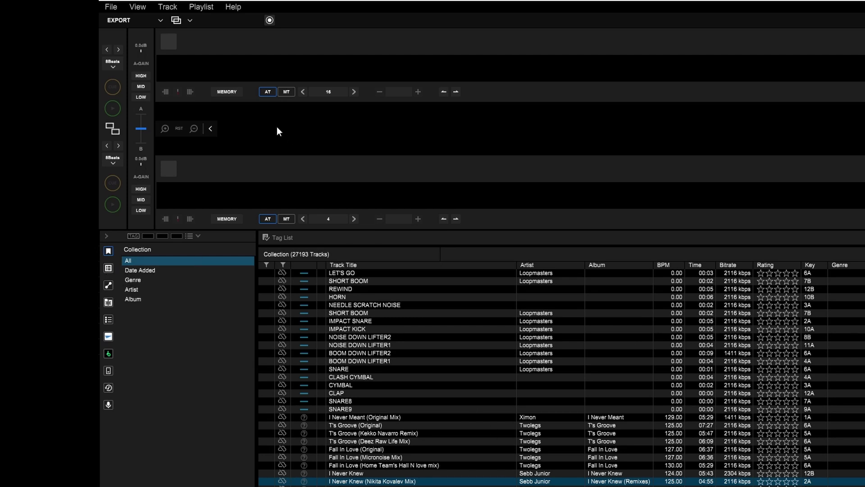
# - Switch the layout to 1 PLAYER for comparison and return to DUAL PLAYER
pyautogui.click(177, 21)
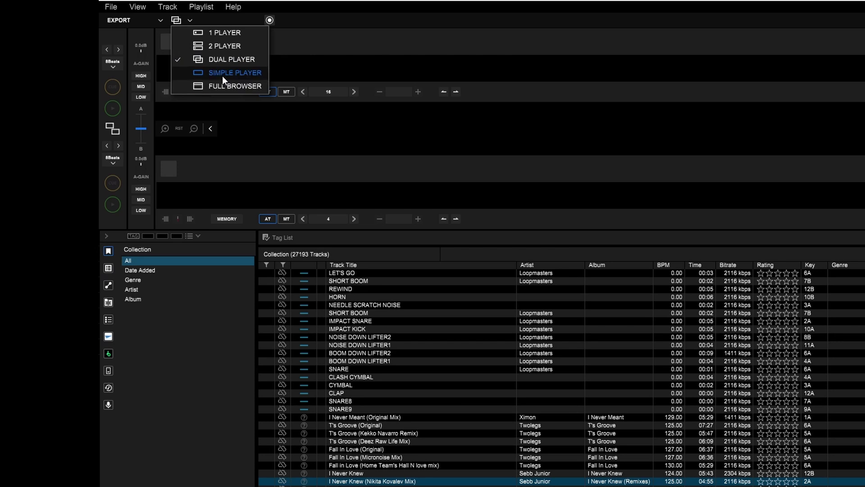
pyautogui.click(240, 34)
pyautogui.click(177, 20)
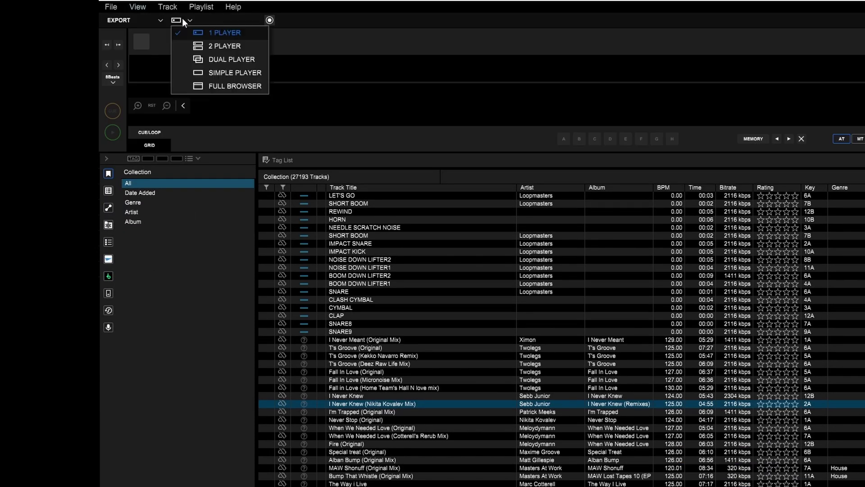
pyautogui.click(225, 60)
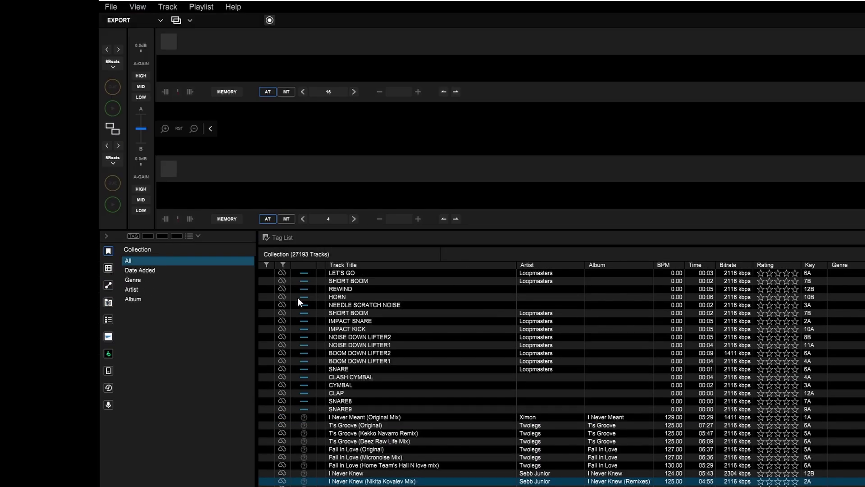
# - Compare the 2 PLAYER layout with DUAL PLAYER, ending on DUAL PLAYER
pyautogui.click(176, 20)
pyautogui.click(199, 41)
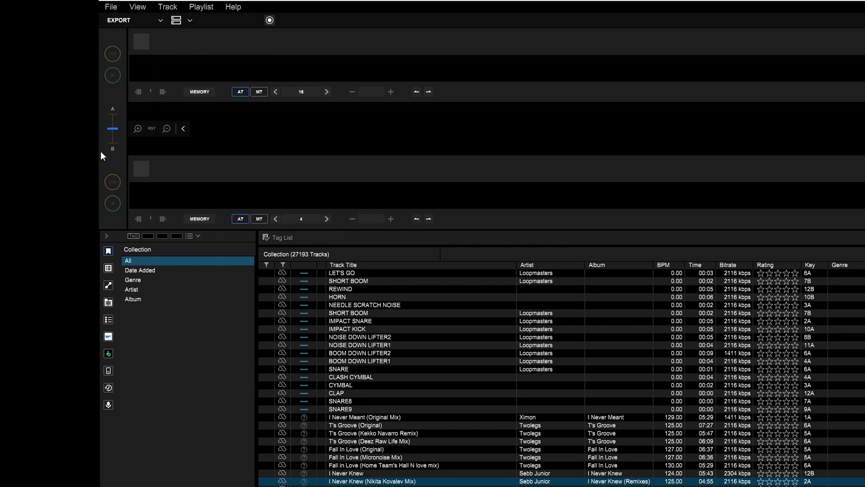
pyautogui.click(176, 20)
pyautogui.click(199, 59)
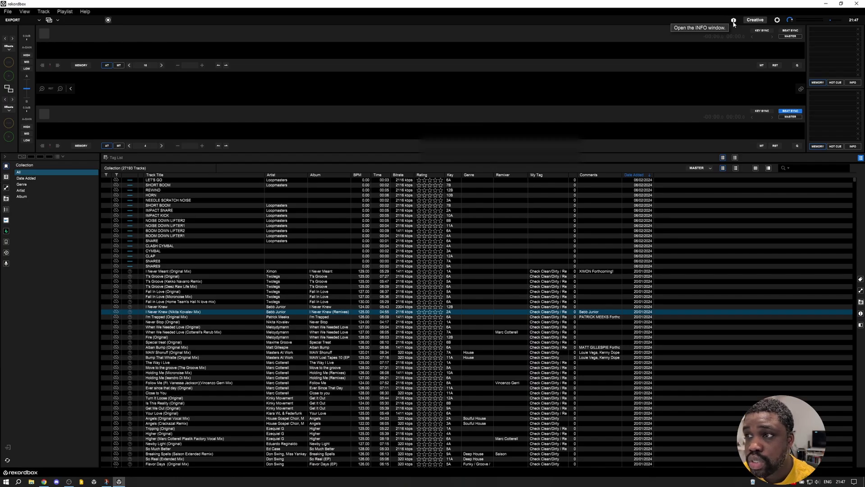
# - View the INFO window and the subscription plan comparison, closing each one
pyautogui.click(733, 21)
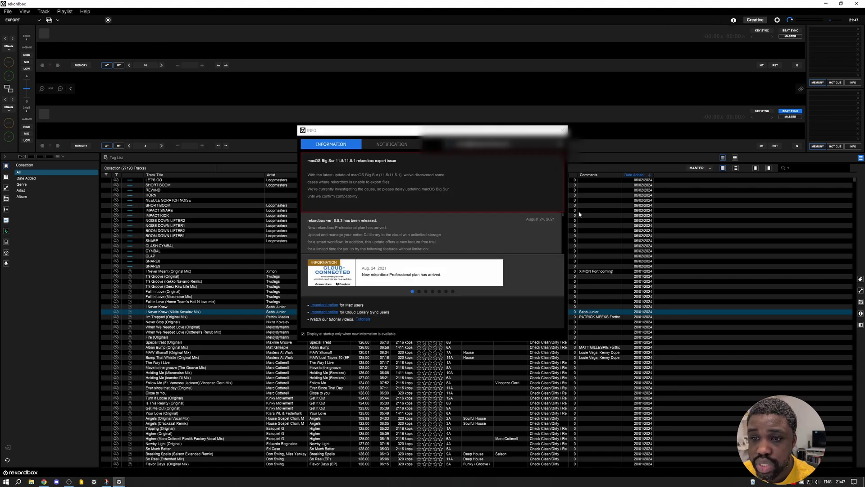
pyautogui.click(563, 131)
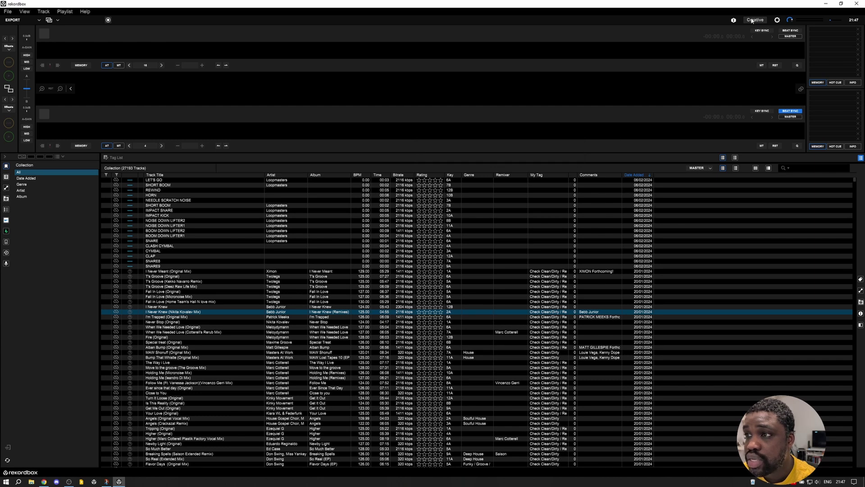
pyautogui.click(754, 22)
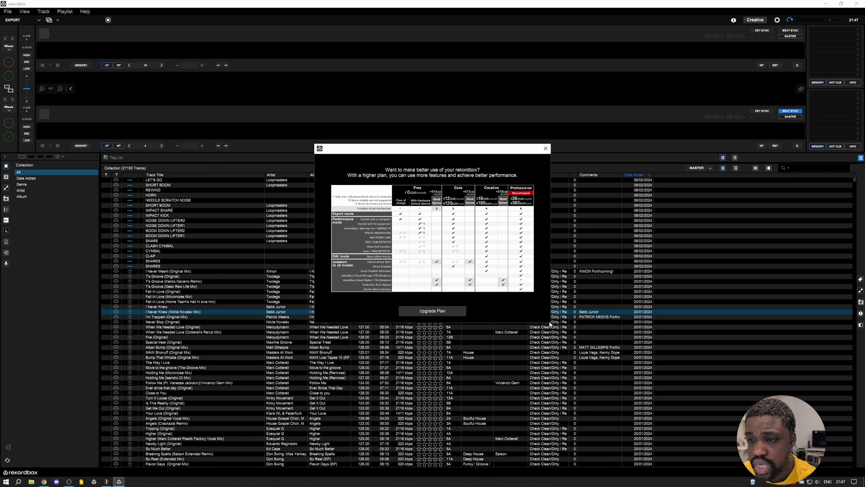
pyautogui.press('Escape')
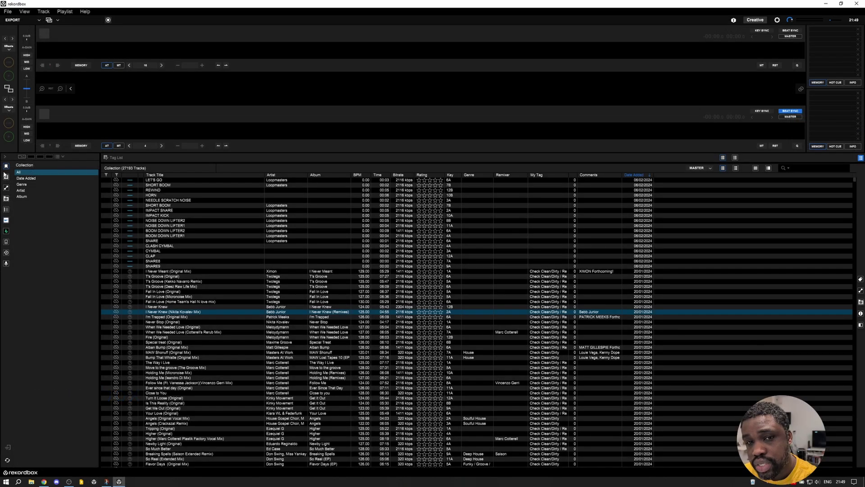
# - Look at the playlists in Tree View and return to all tracks of the collection
pyautogui.click(7, 178)
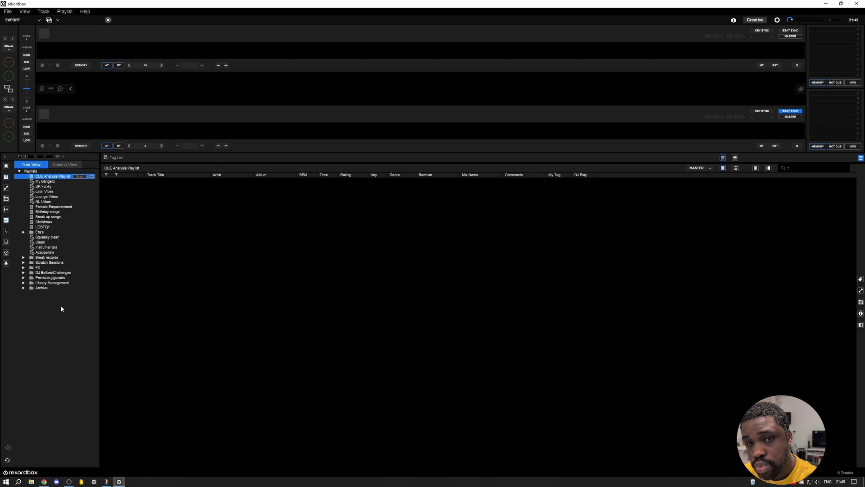
pyautogui.click(6, 167)
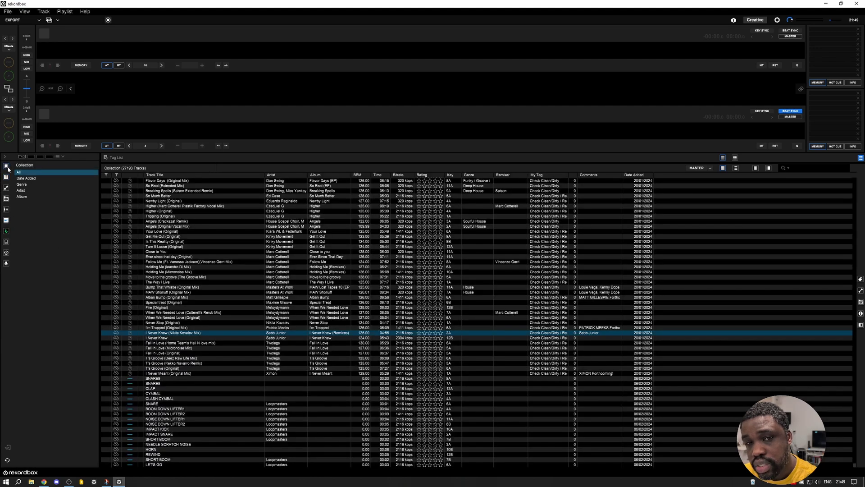
pyautogui.click(30, 175)
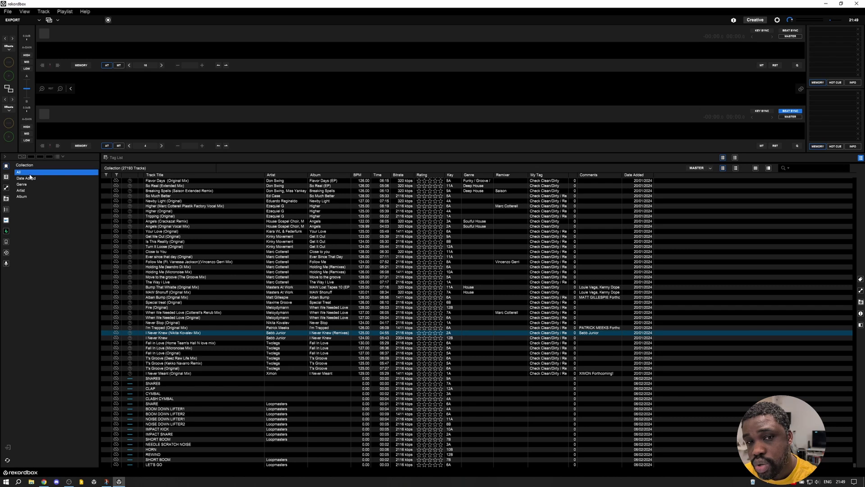
# - Browse the collection by Date Added and Genre, and briefly show the Category Filter to compare it with the Genre list
pyautogui.click(35, 179)
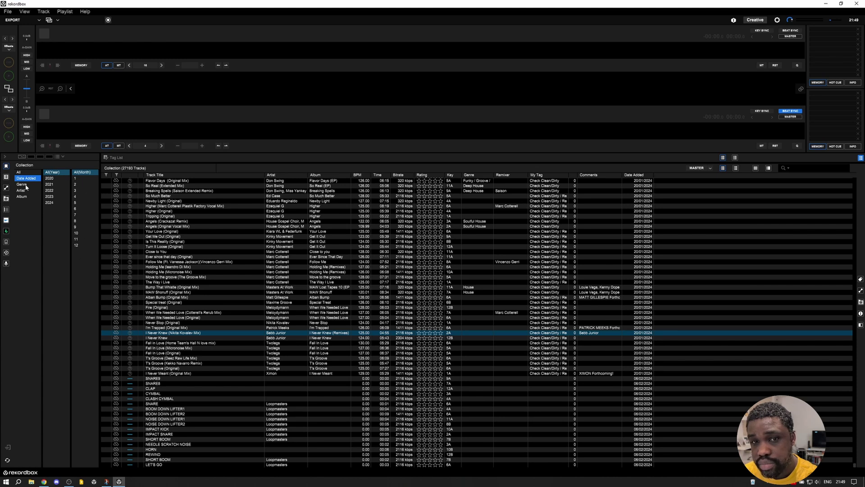
pyautogui.press('Down')
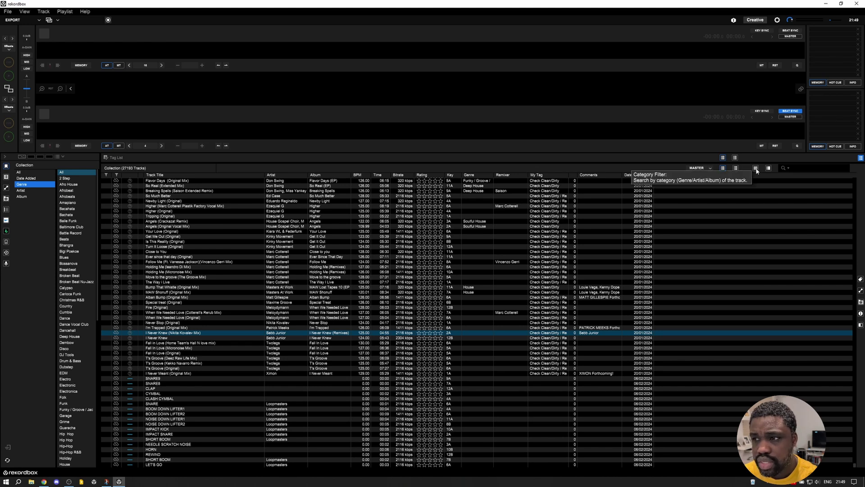
pyautogui.hotkey('ctrl', 'f')
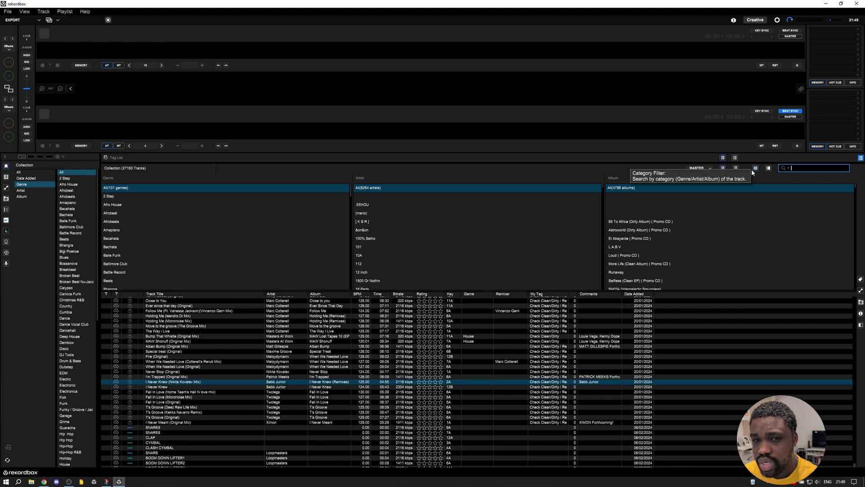
pyautogui.moveTo(270, 288); pyautogui.dragTo(225, 171)
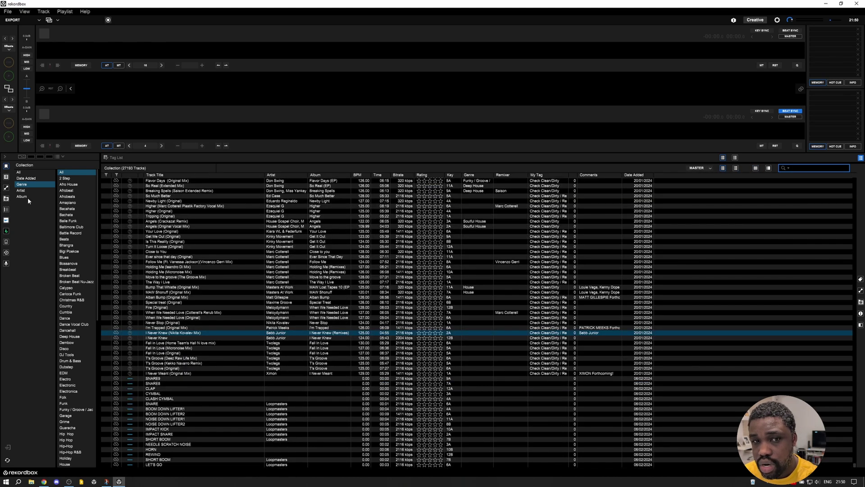
# - Browse the collection by Artist and Album, and check the shortcut option available for the Artist category
pyautogui.press('Down')
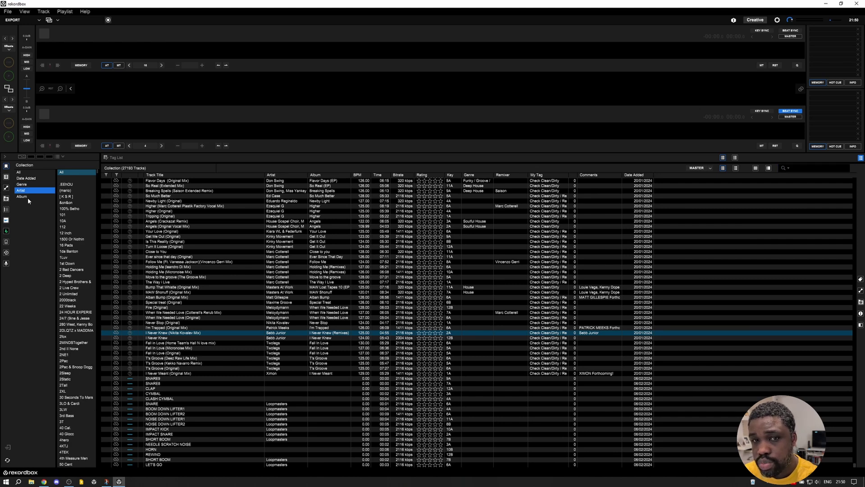
pyautogui.press('Down')
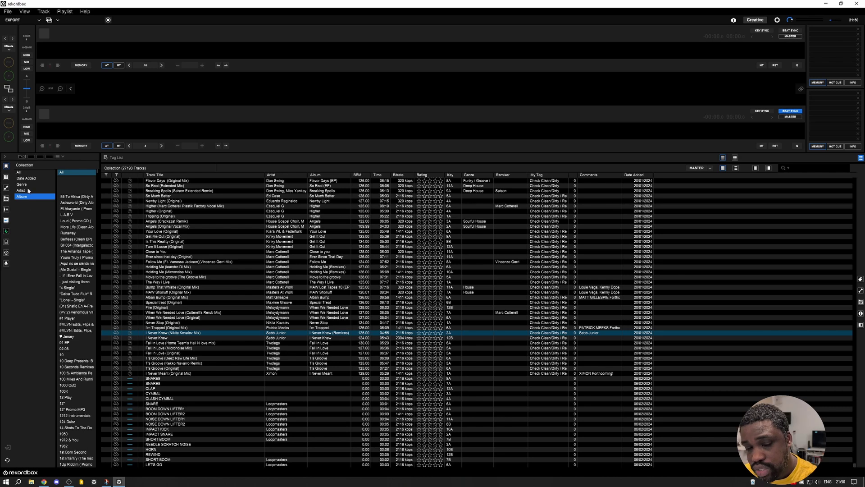
pyautogui.rightClick(28, 189)
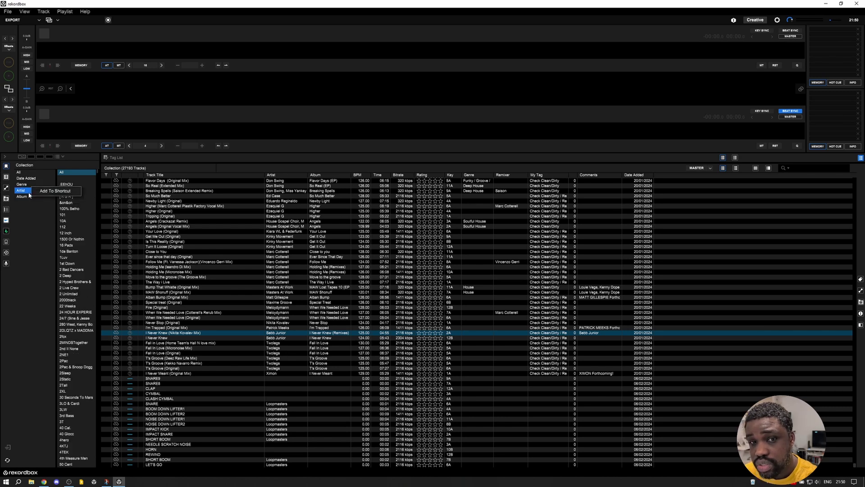
pyautogui.rightClick(15, 189)
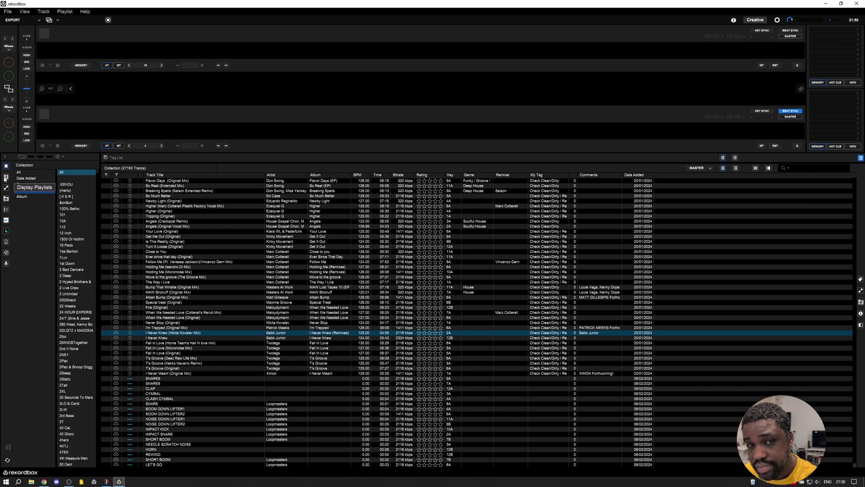
# - Compare the playlists in Column View and Tree View, widening the playlist pane, and show the CUE Analysis Playlist in Tree View
pyautogui.click(6, 194)
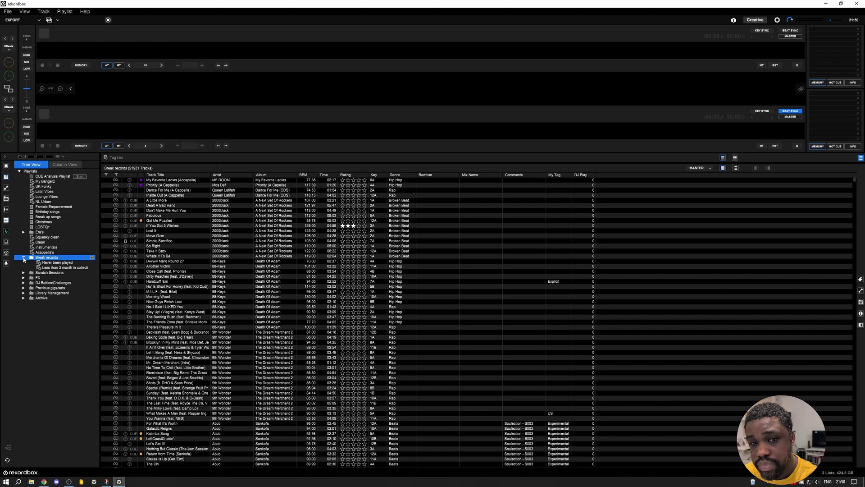
pyautogui.click(23, 257)
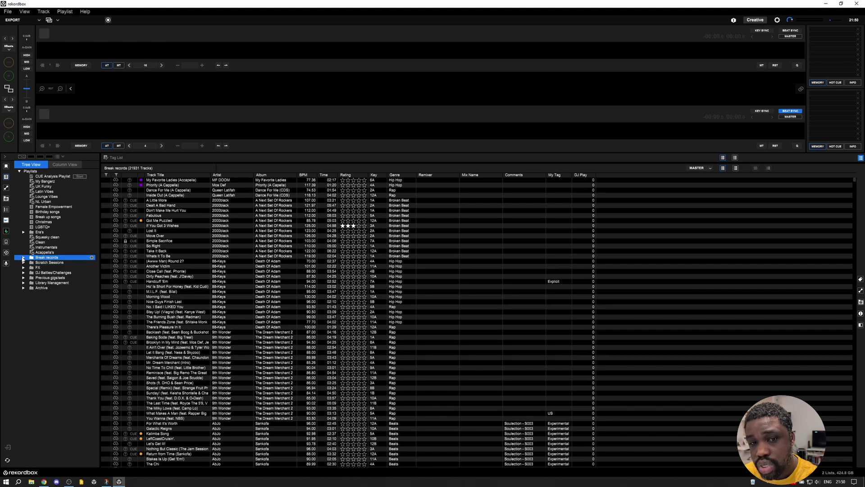
pyautogui.click(64, 164)
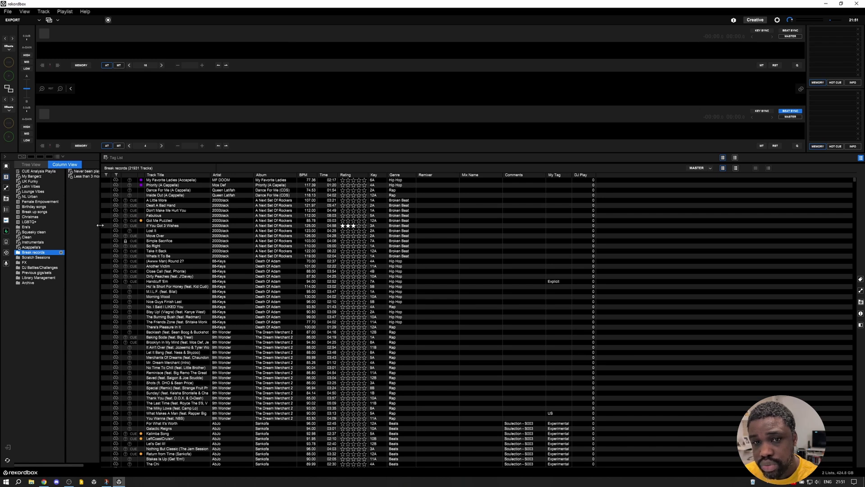
pyautogui.moveTo(100, 224); pyautogui.dragTo(114, 223)
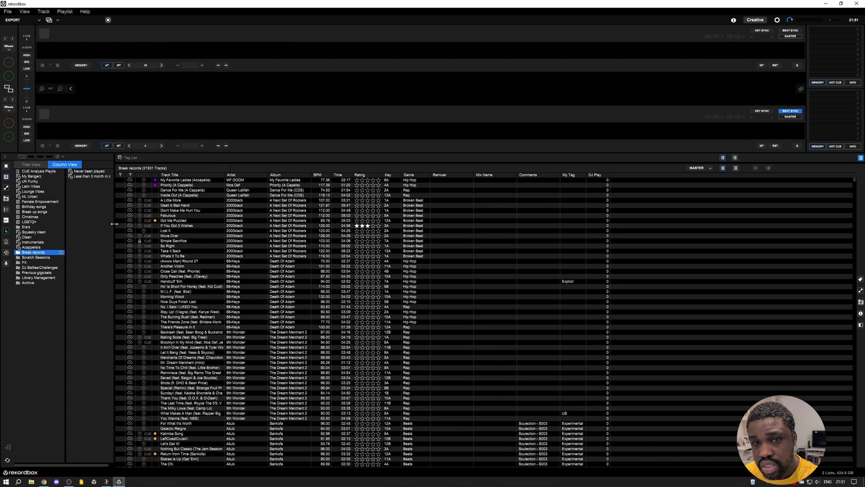
pyautogui.click(35, 257)
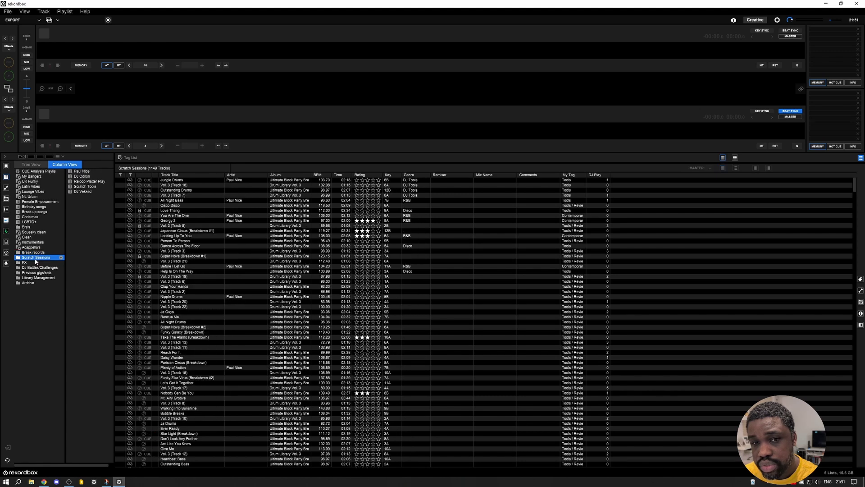
pyautogui.click(31, 164)
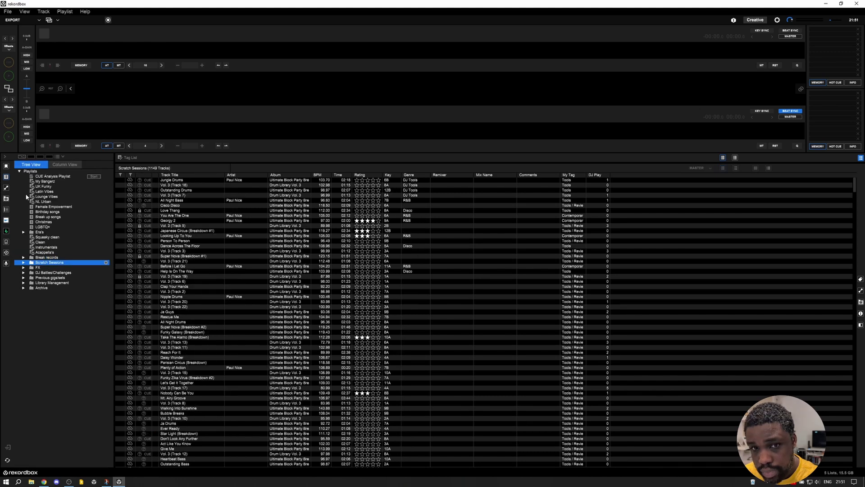
pyautogui.click(50, 177)
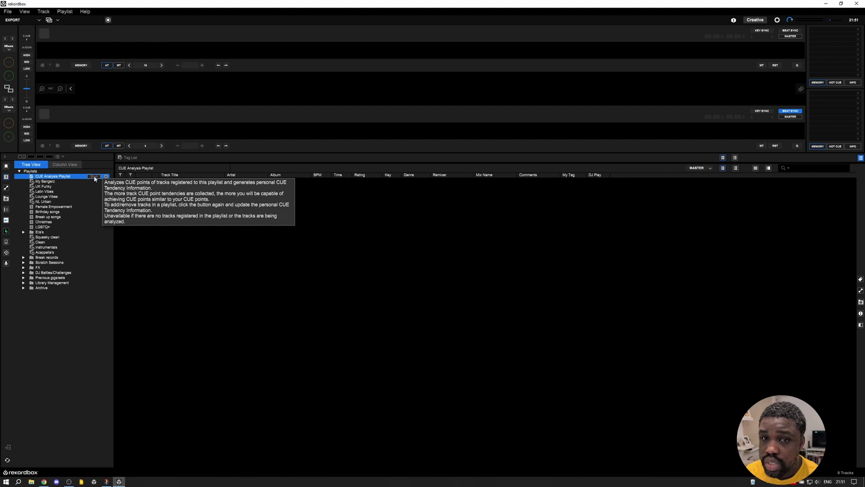
# - Go through the Related Tracks lists: BPM + KEY, Same Genre in 30day, Same Artist and Matching
pyautogui.click(7, 188)
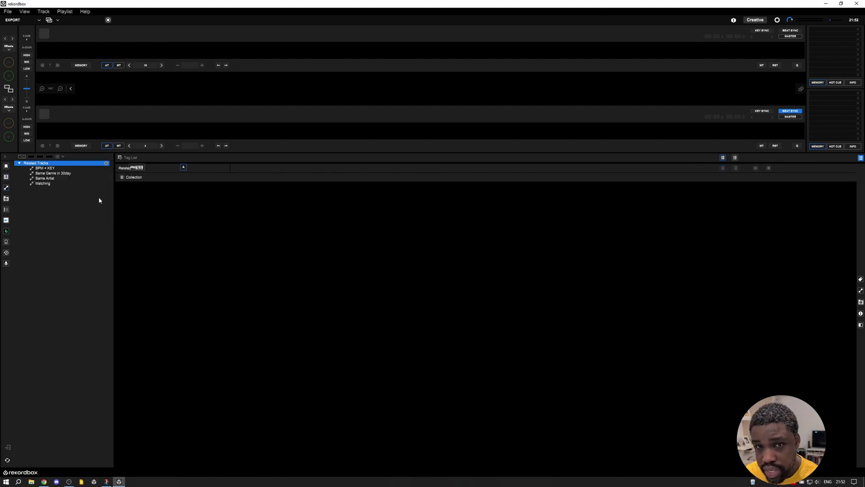
pyautogui.click(6, 189)
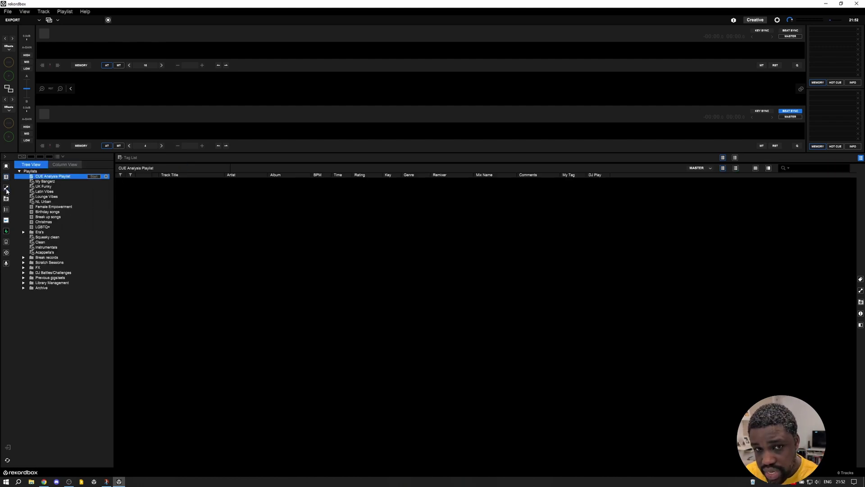
pyautogui.click(7, 189)
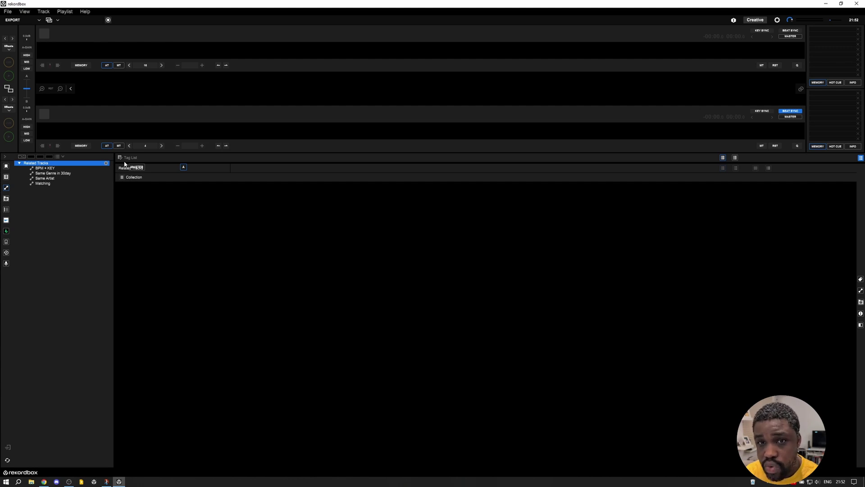
pyautogui.click(48, 170)
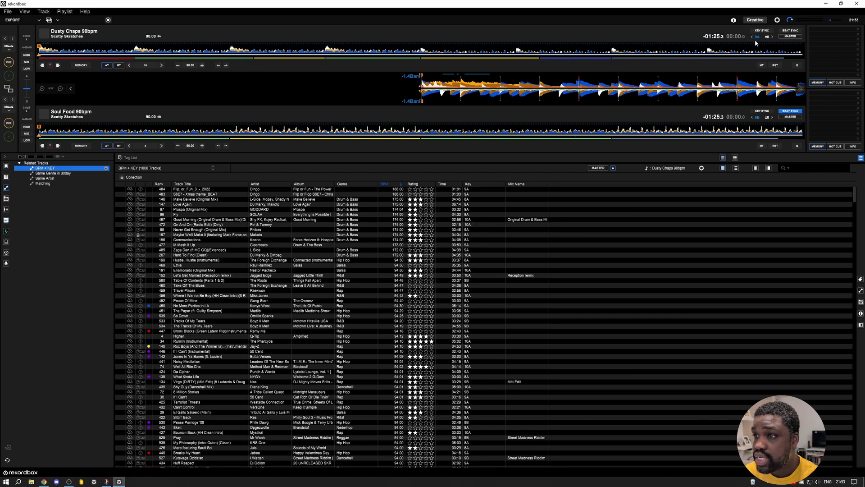
pyautogui.click(53, 173)
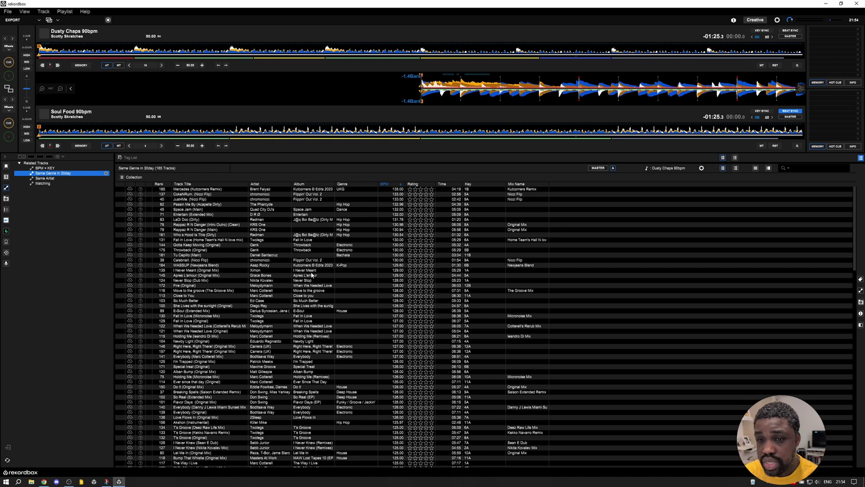
pyautogui.click(314, 266)
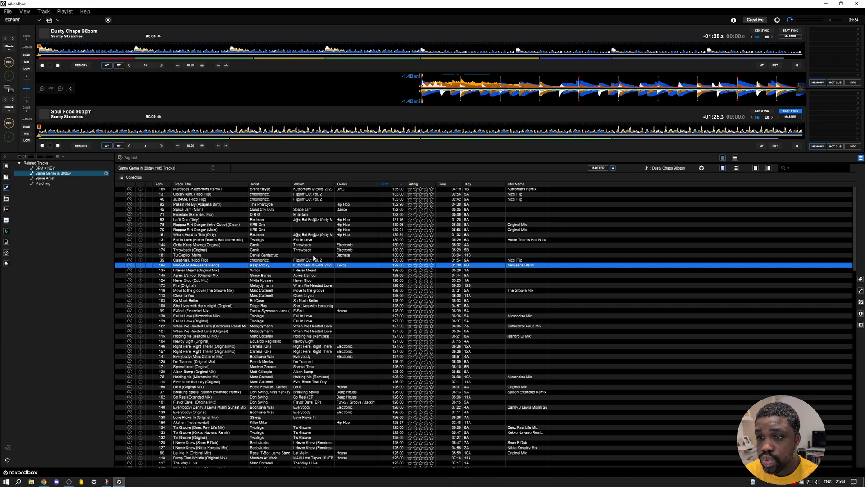
pyautogui.click(50, 179)
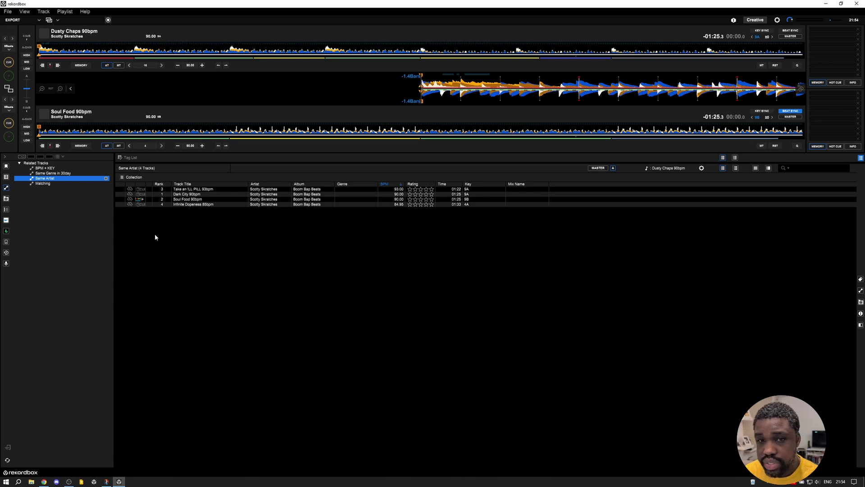
pyautogui.click(44, 184)
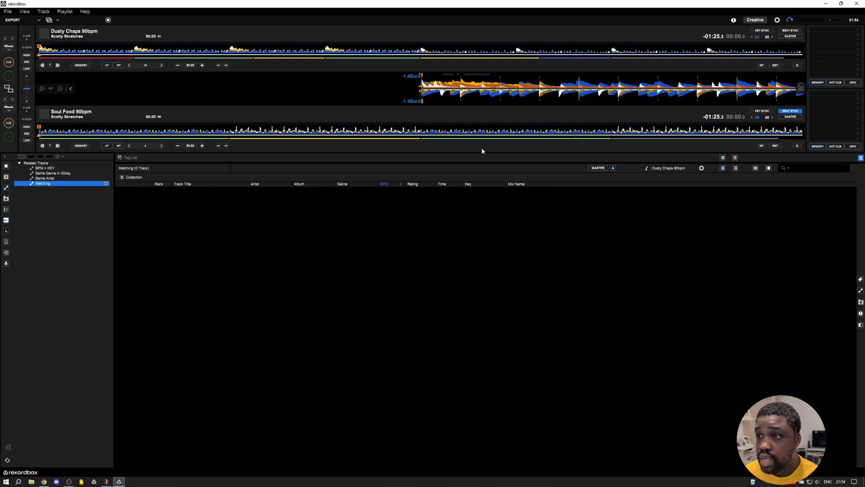
pyautogui.moveTo(802, 90)
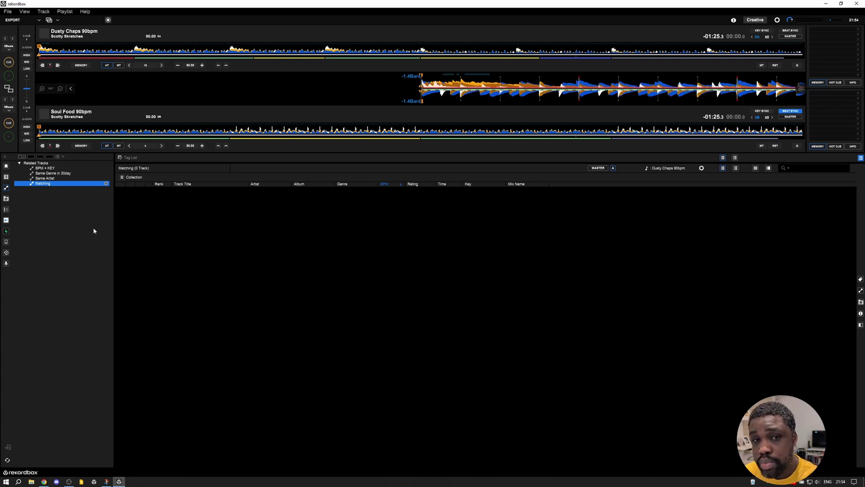
# - Show the Track Suggestion section and compare it with the older browser tree captured in Snip & Sketch, minimizing the capture when done
pyautogui.click(6, 198)
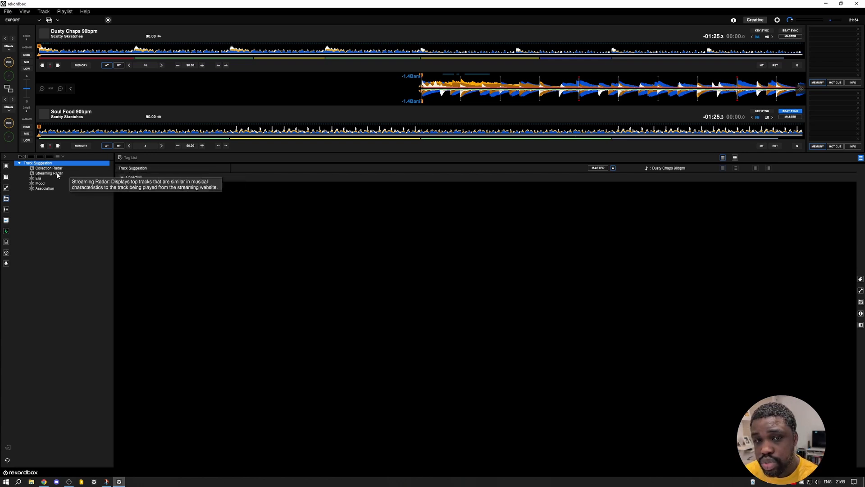
pyautogui.click(106, 481)
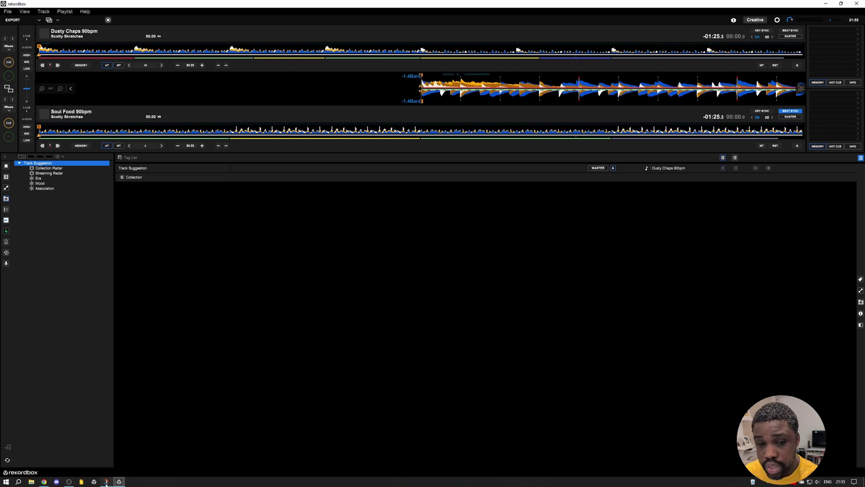
pyautogui.moveTo(298, 83)
pyautogui.mouseDown()
pyautogui.moveTo(358, 148)
pyautogui.moveTo(414, 188)
pyautogui.moveTo(404, 189)
pyautogui.mouseUp()
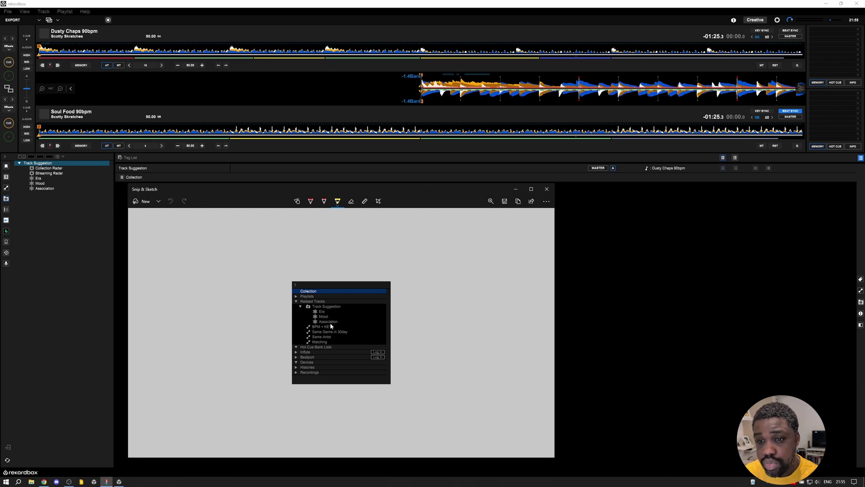
pyautogui.click(516, 189)
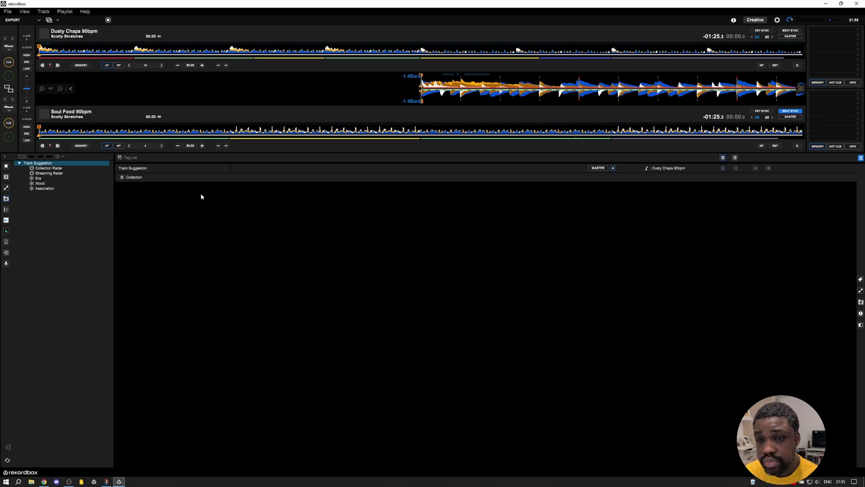
# - Review the Era, Mood, Association, Streaming Radar and Collection Radar suggestions for the loaded track
pyautogui.click(39, 179)
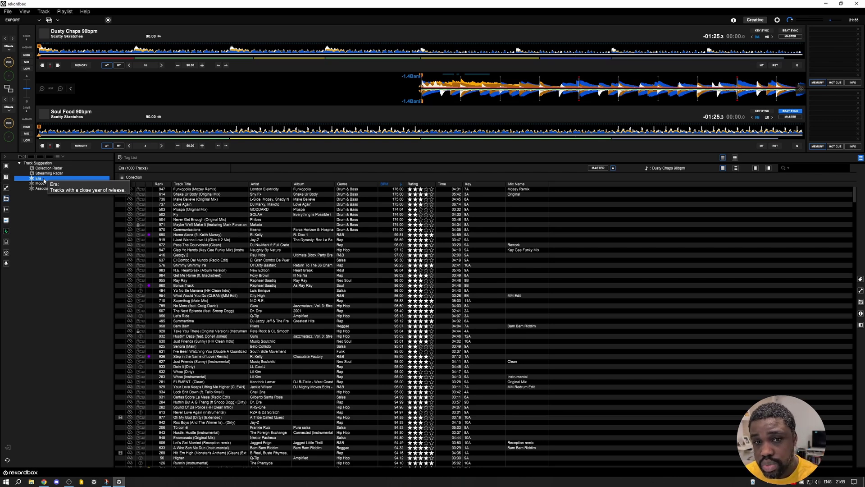
pyautogui.click(43, 185)
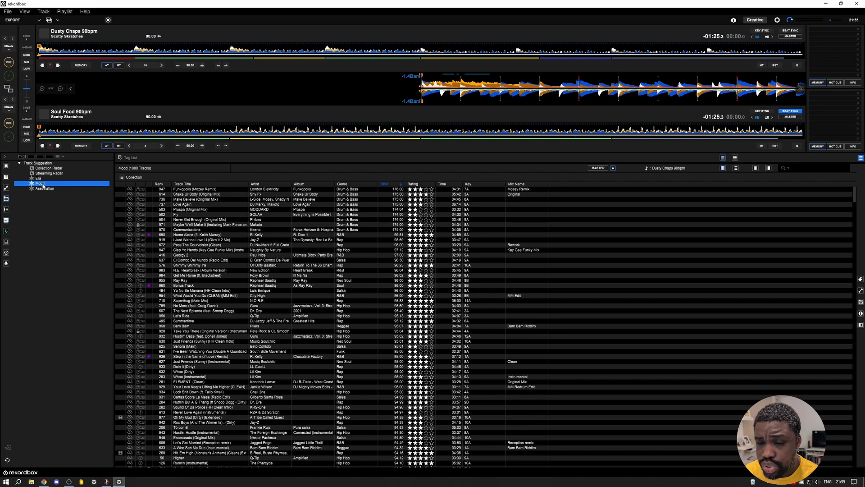
pyautogui.click(44, 188)
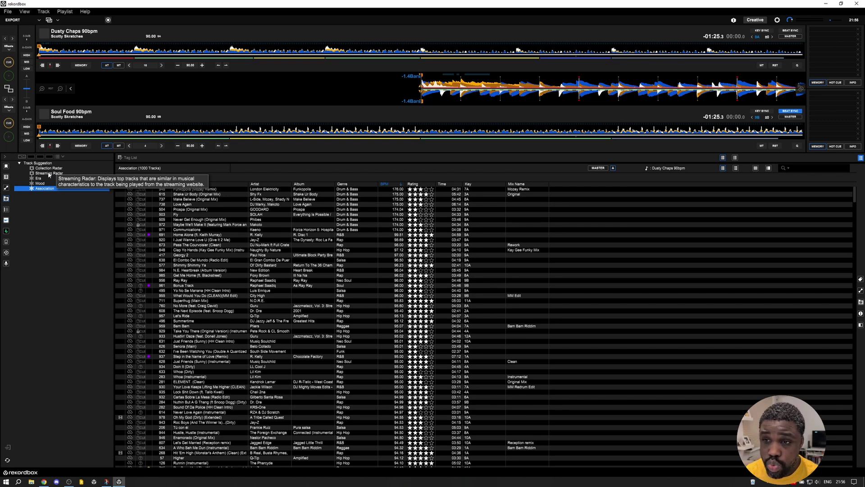
pyautogui.click(49, 174)
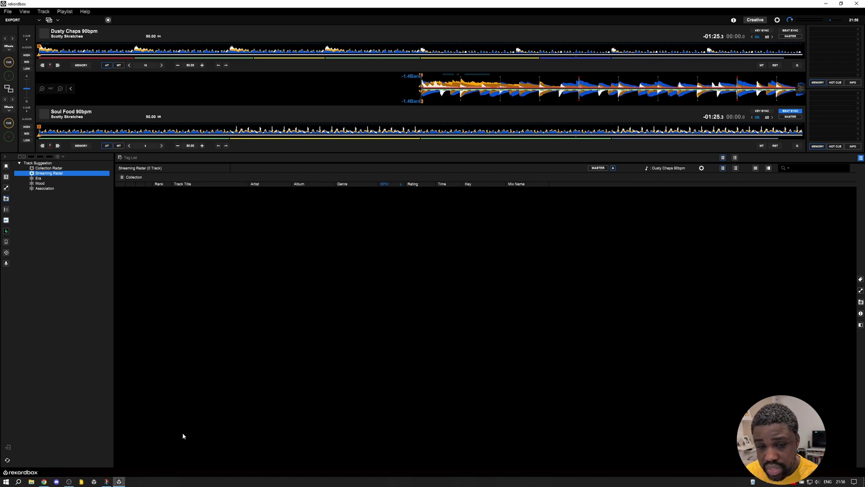
pyautogui.click(48, 169)
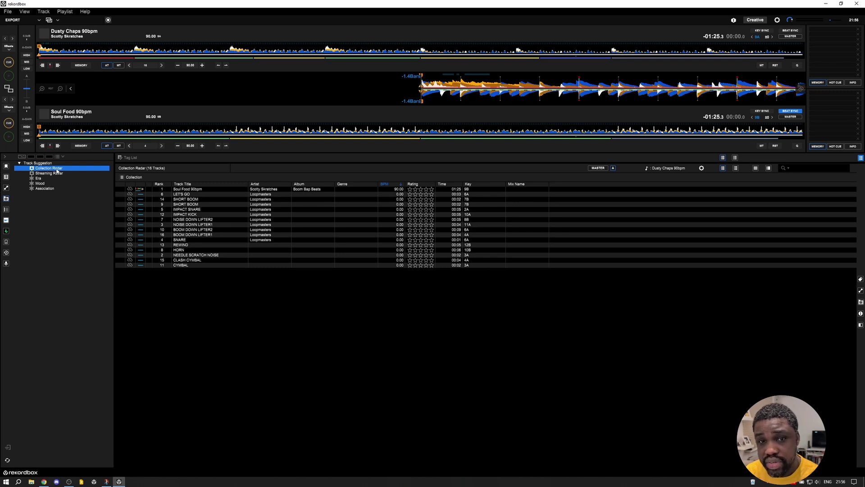
# - View the Histories folders and the Recordings section of the browser
pyautogui.click(6, 241)
pyautogui.click(6, 253)
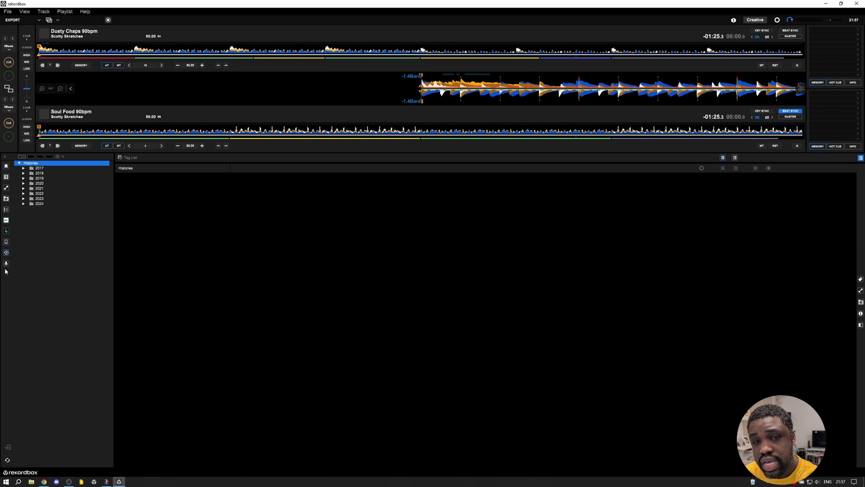
pyautogui.click(7, 264)
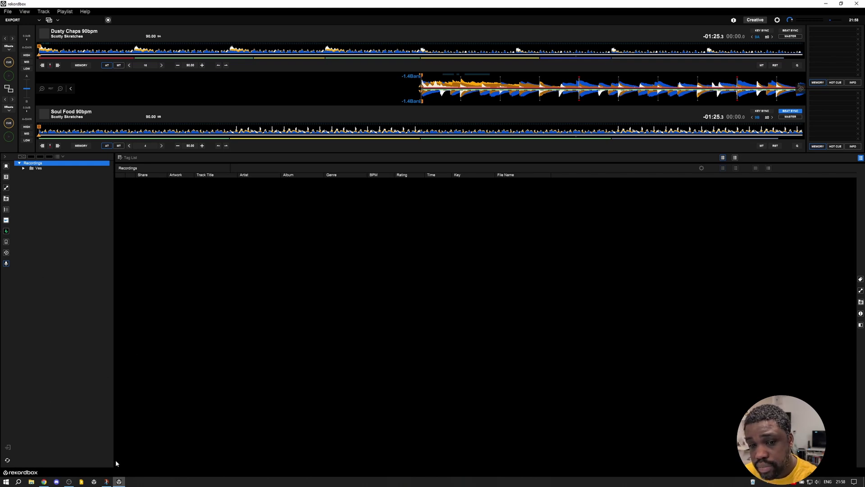
# - Return to all tracks of the collection and view the My Tag and Related Tracks side browsers beside the track list
pyautogui.click(6, 166)
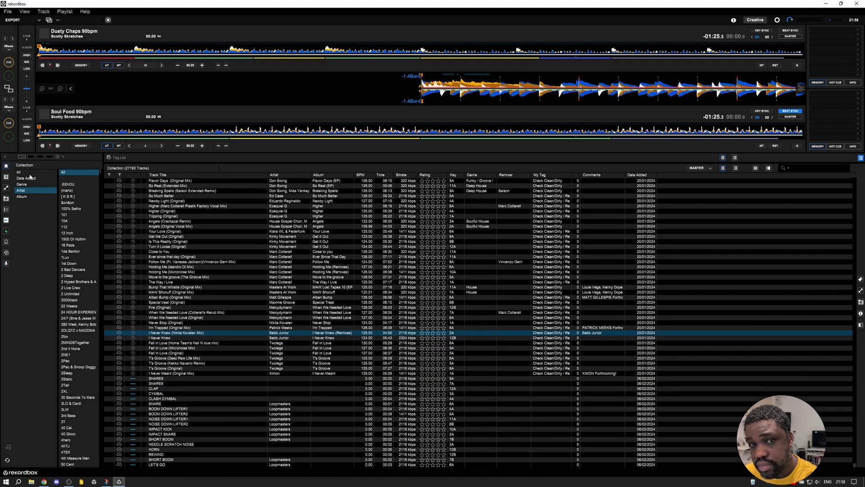
pyautogui.click(861, 279)
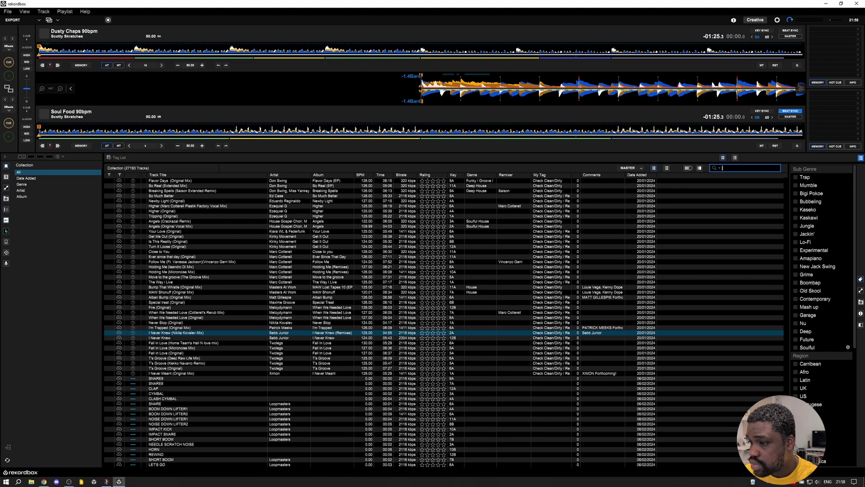
pyautogui.scroll(-3, 833, 360)
pyautogui.scroll(3, 833, 360)
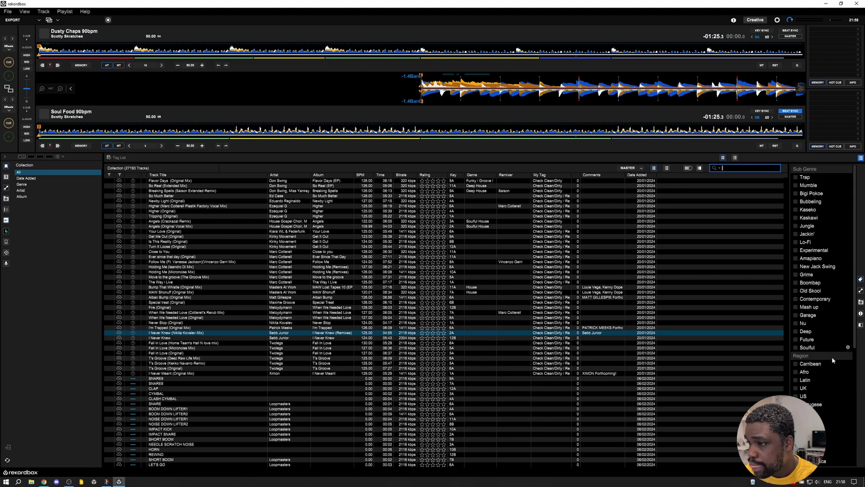
pyautogui.click(861, 291)
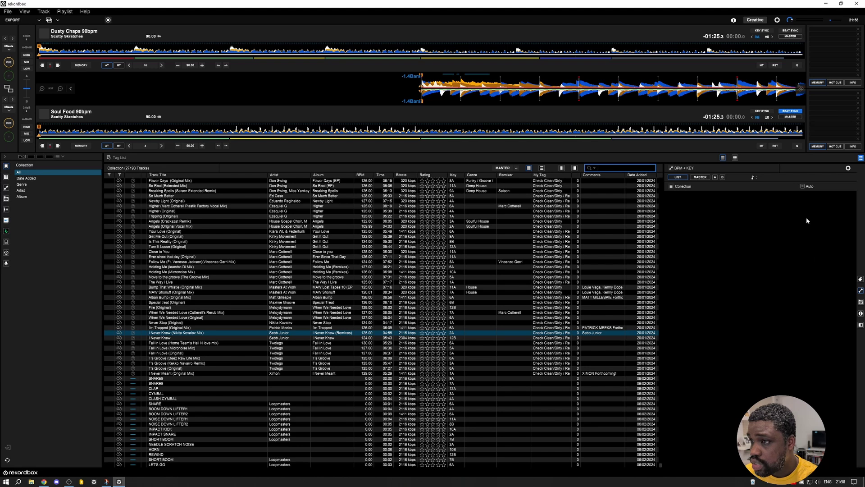
# - Review the Track Suggestion side browser and the selected track's information pages, and hide the side browser when done
pyautogui.click(862, 303)
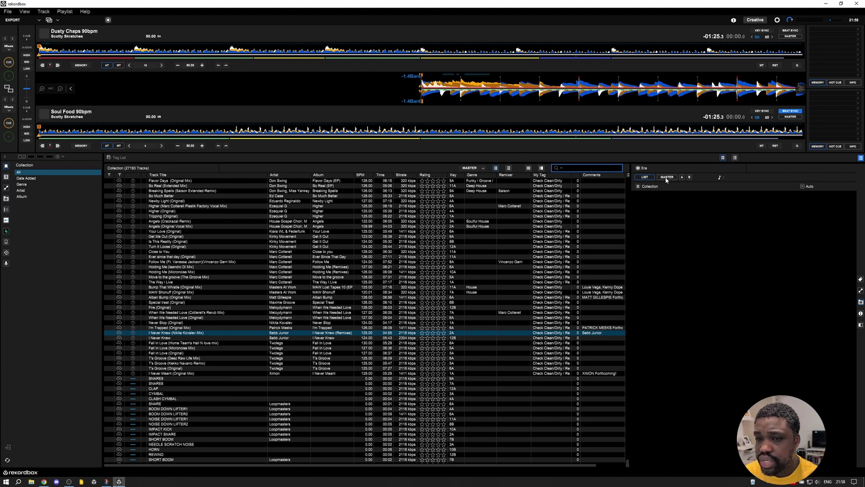
pyautogui.click(861, 313)
pyautogui.click(770, 169)
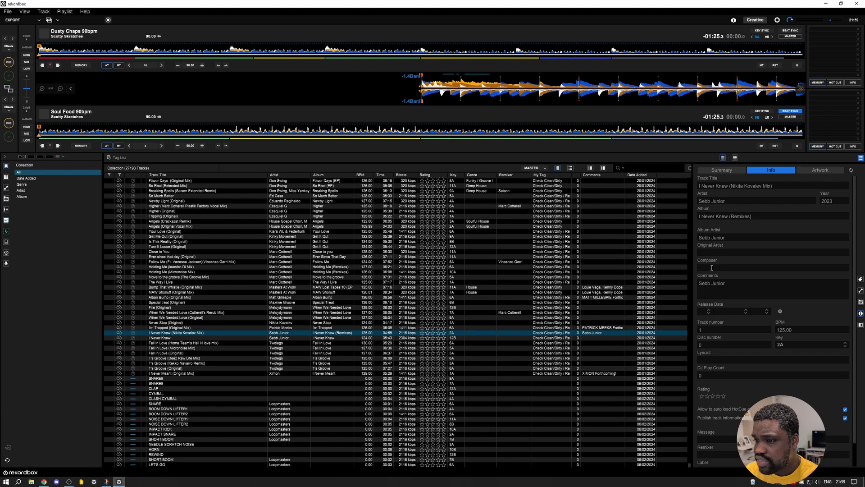
pyautogui.scroll(-1, 781, 337)
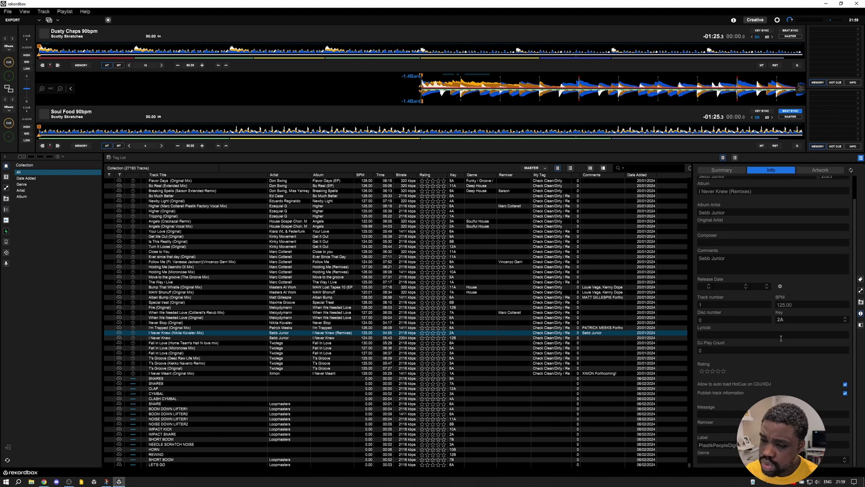
pyautogui.scroll(1, 780, 338)
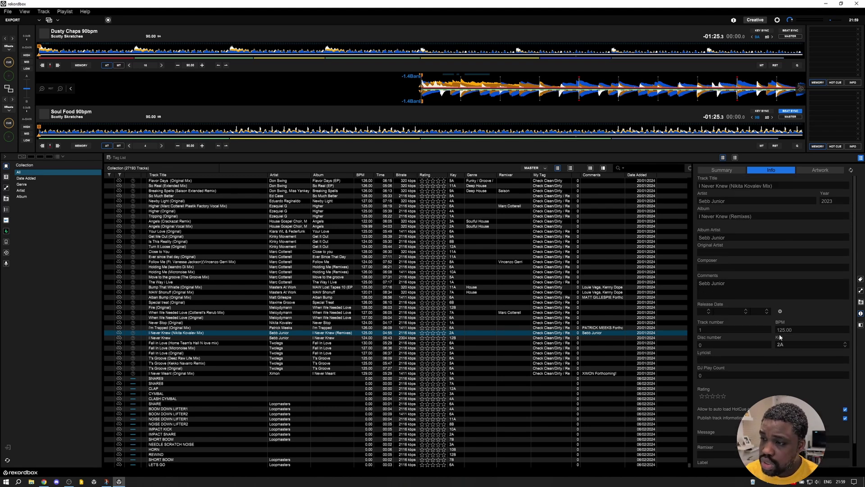
pyautogui.click(814, 173)
pyautogui.click(773, 172)
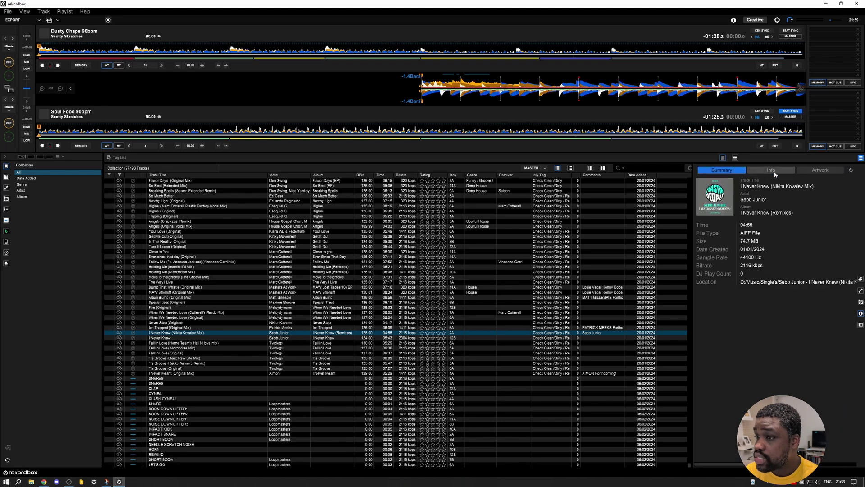
pyautogui.click(861, 158)
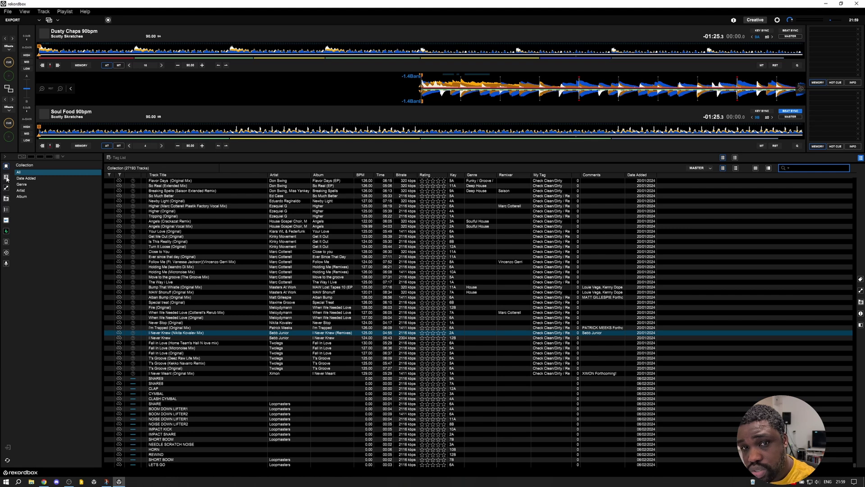
# - Open the CUE Analysis Playlist and move the playback position of Soul Food 90bpm in the second deck
pyautogui.click(7, 178)
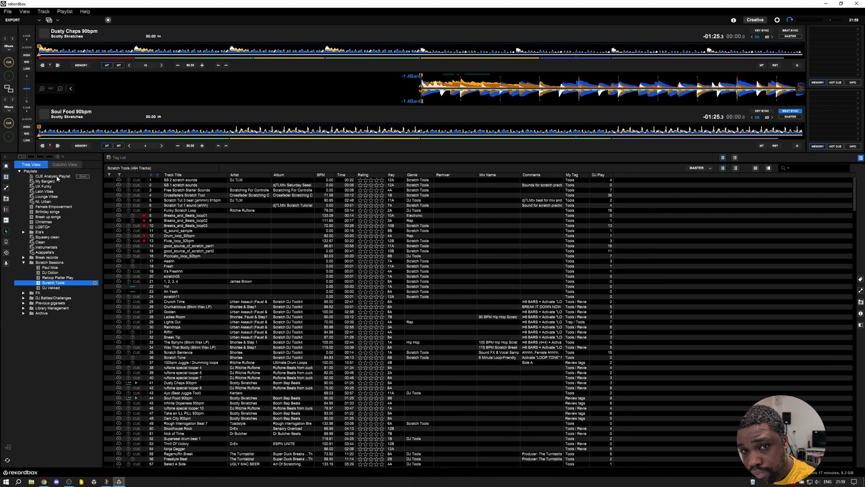
pyautogui.click(58, 177)
pyautogui.click(353, 129)
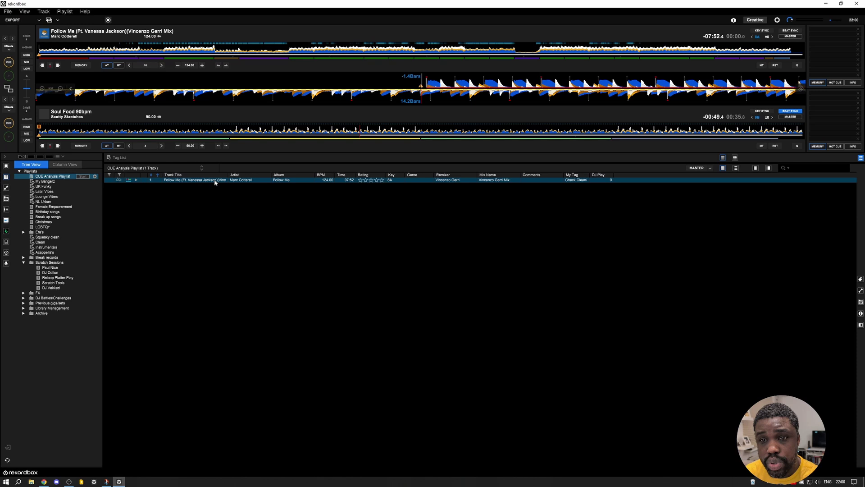
# - Analyze the Follow Me track in the CUE Analysis Playlist with CUE(Auto) enabled, reading the explanation of that option first
pyautogui.rightClick(215, 180)
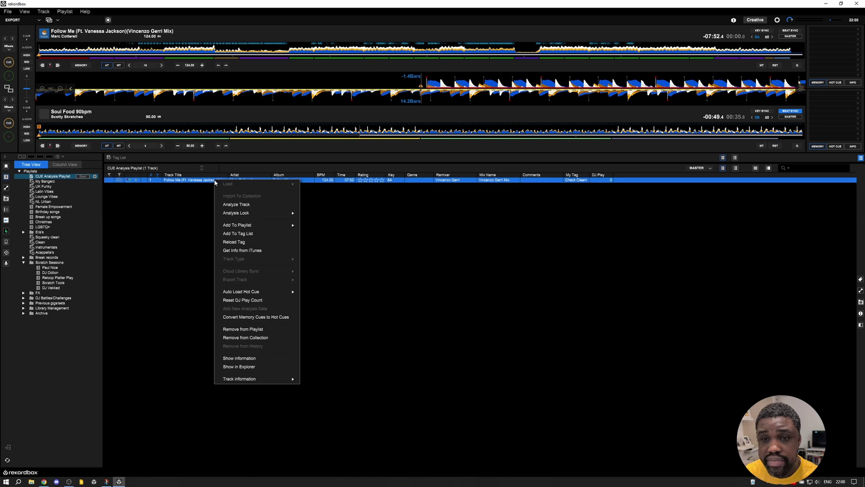
pyautogui.click(238, 205)
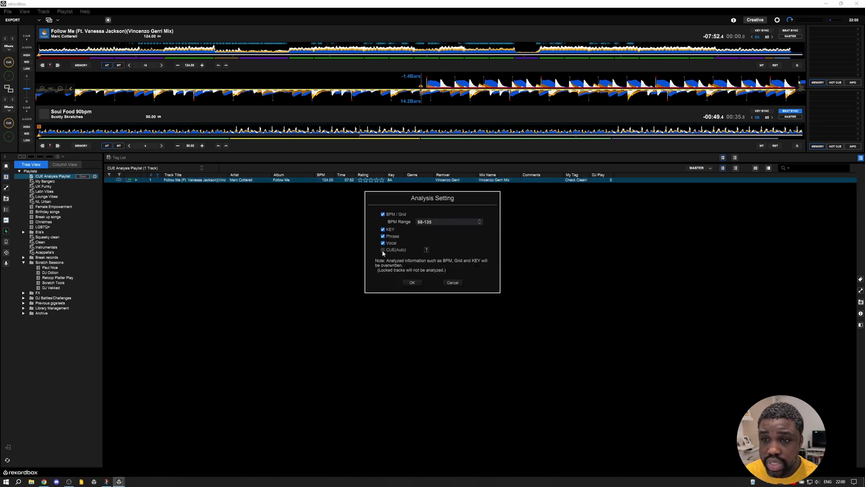
pyautogui.click(426, 249)
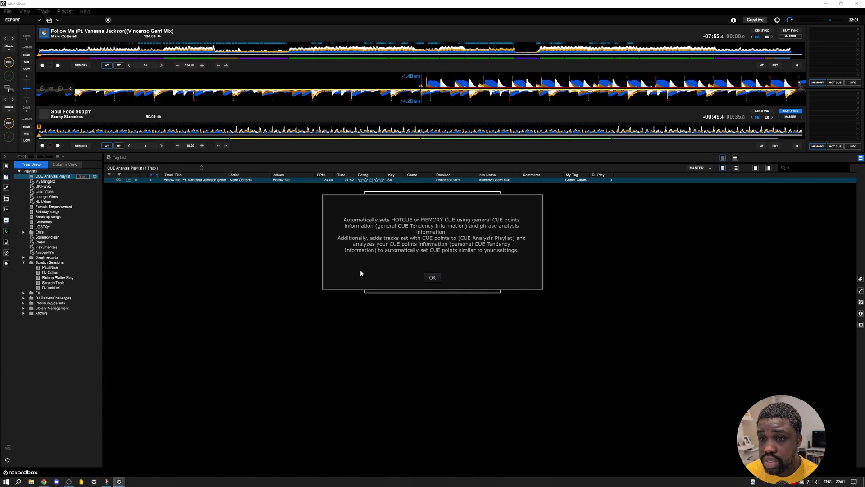
pyautogui.click(432, 277)
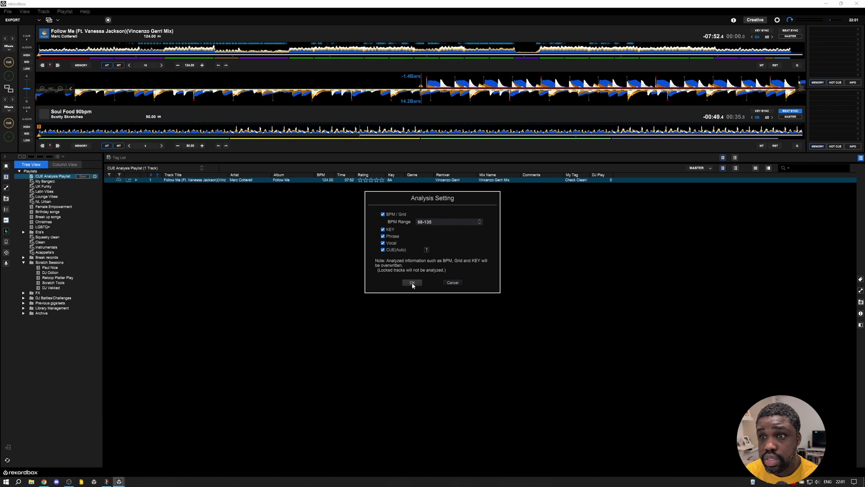
pyautogui.click(412, 282)
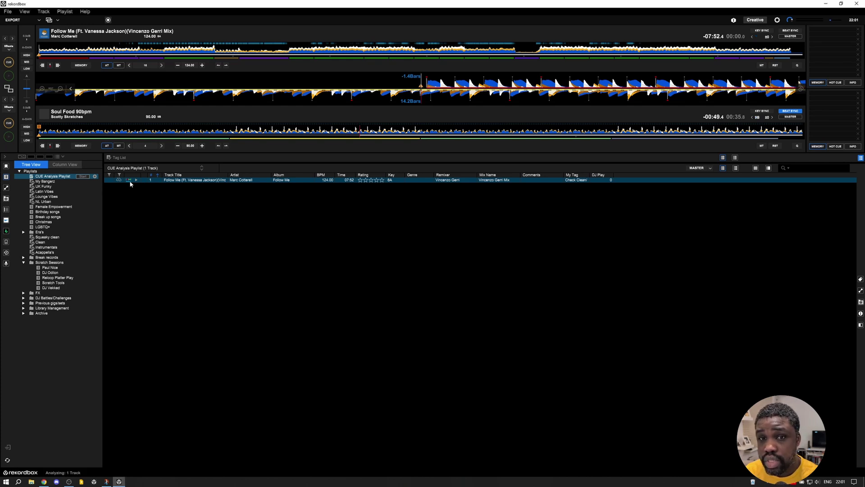
pyautogui.moveTo(130, 184)
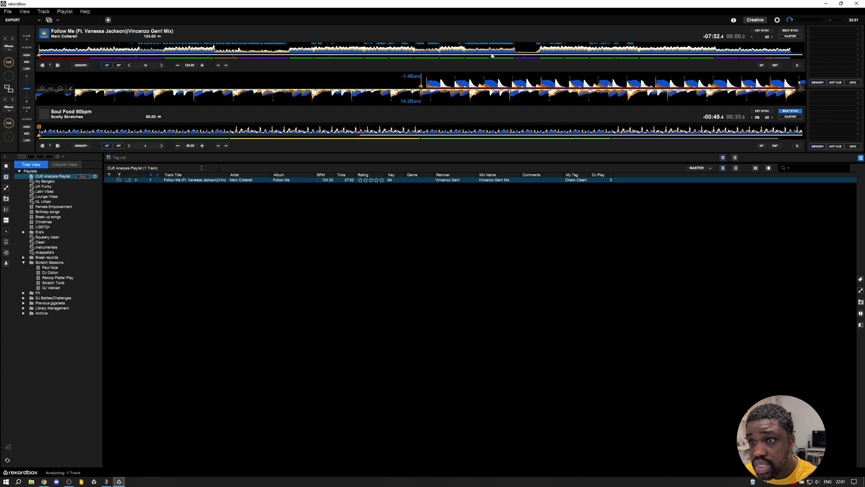
pyautogui.rightClick(232, 180)
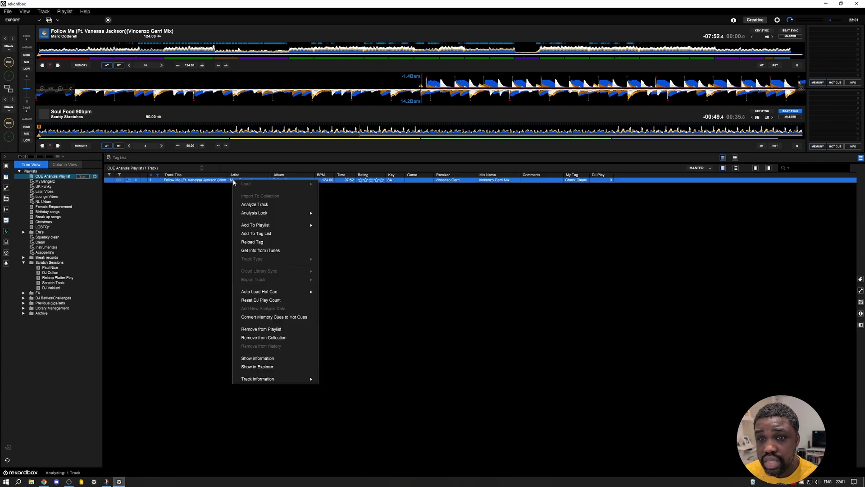
pyautogui.click(119, 188)
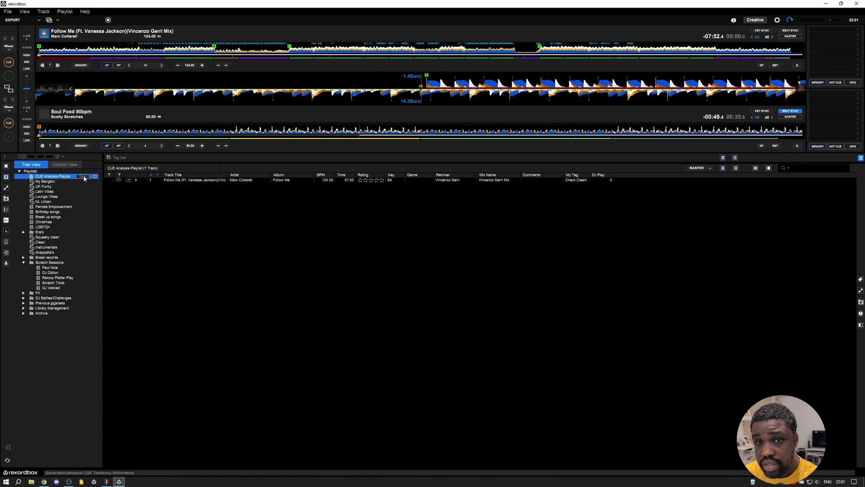
# - Inspect the automatically set cue points along the Follow Me waveform and return playback to the track's start
pyautogui.click(210, 180)
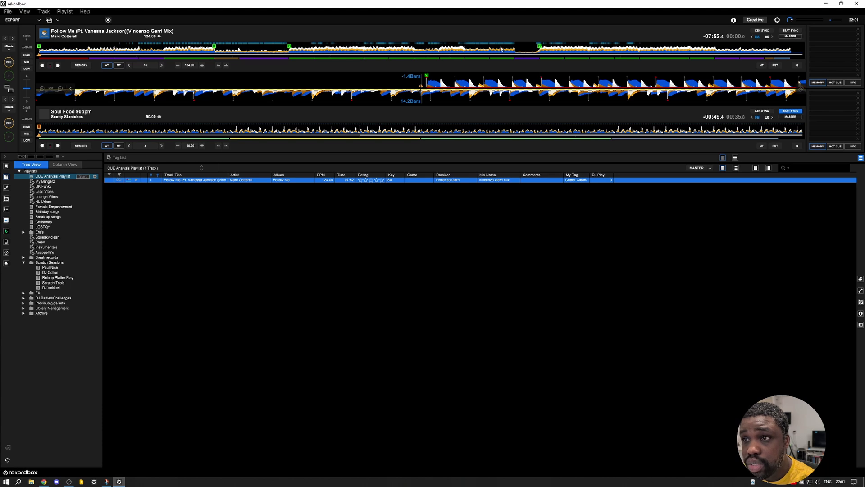
pyautogui.click(541, 53)
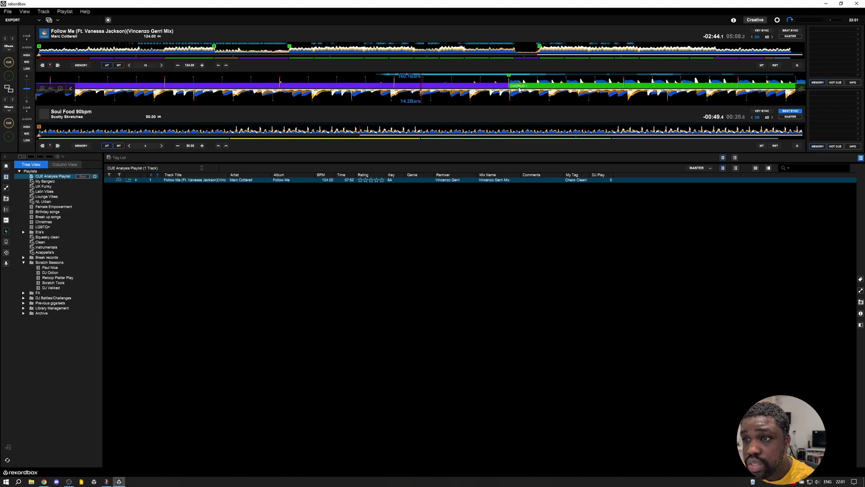
pyautogui.click(290, 53)
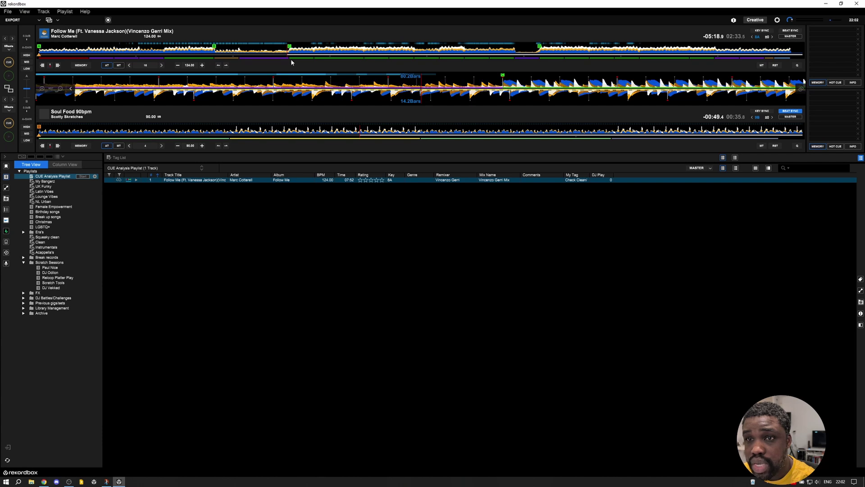
pyautogui.click(211, 52)
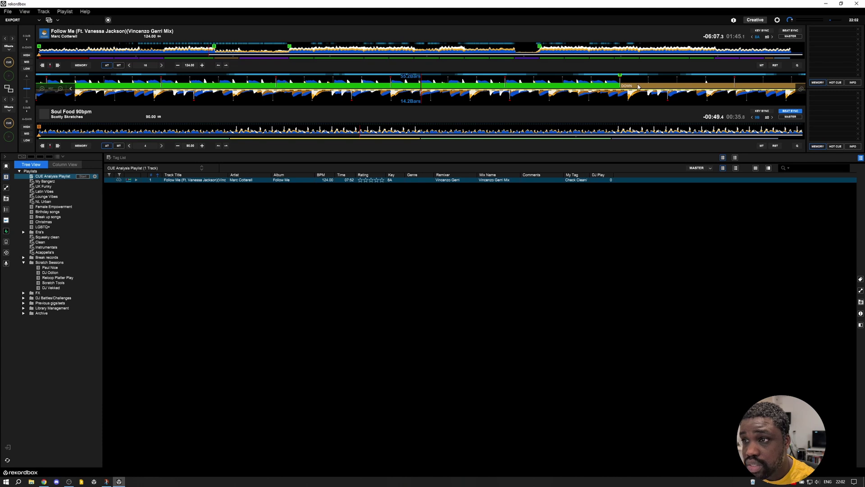
pyautogui.click(542, 53)
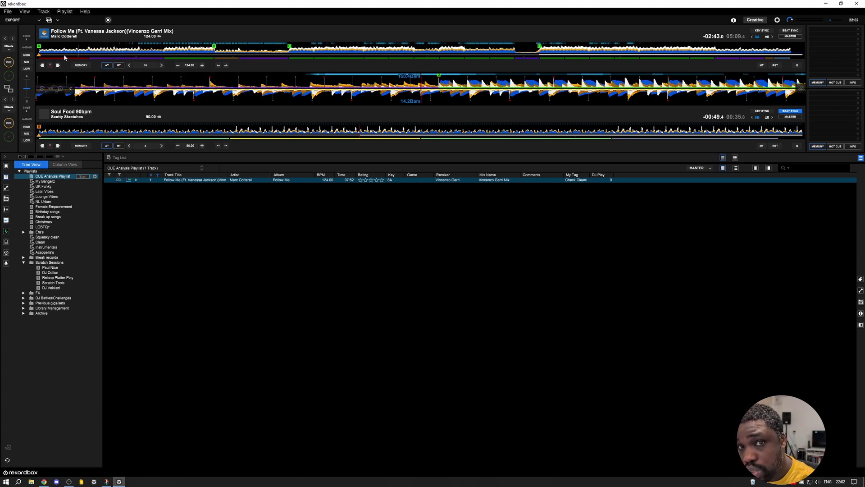
pyautogui.click(40, 53)
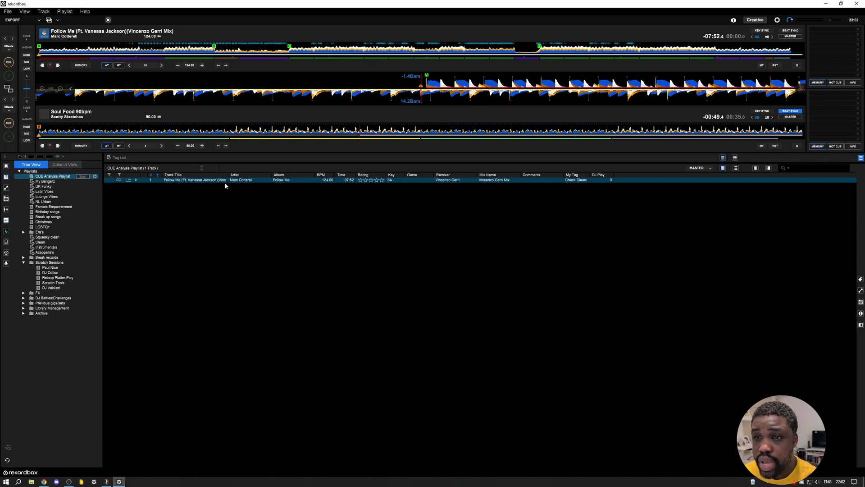
# - Return from the playlists to all collection tracks, sort them by Date Added with the newest first, and browse the list
pyautogui.click(6, 177)
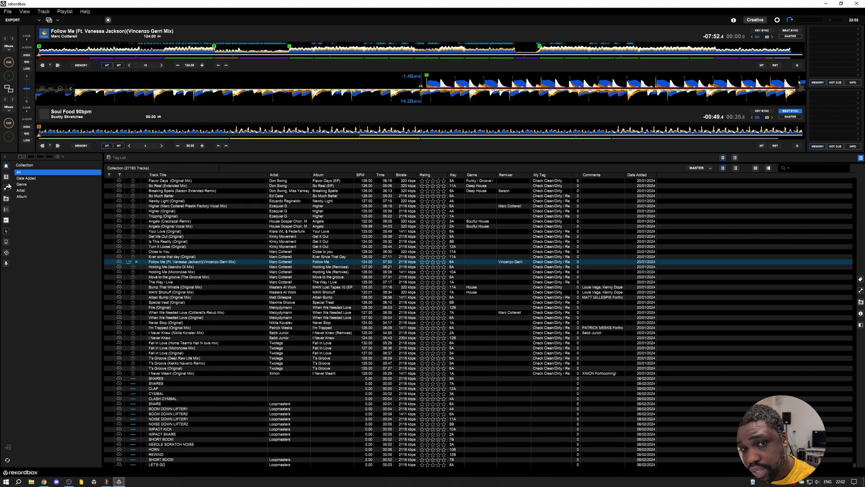
pyautogui.click(6, 178)
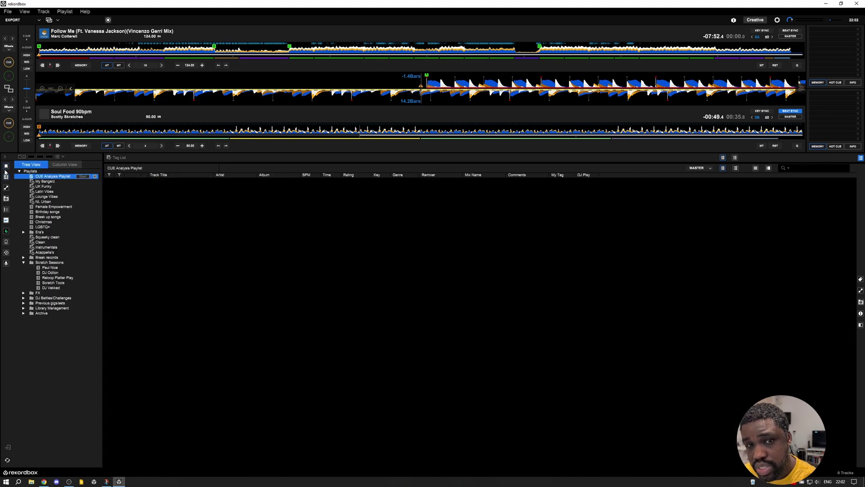
pyautogui.click(6, 166)
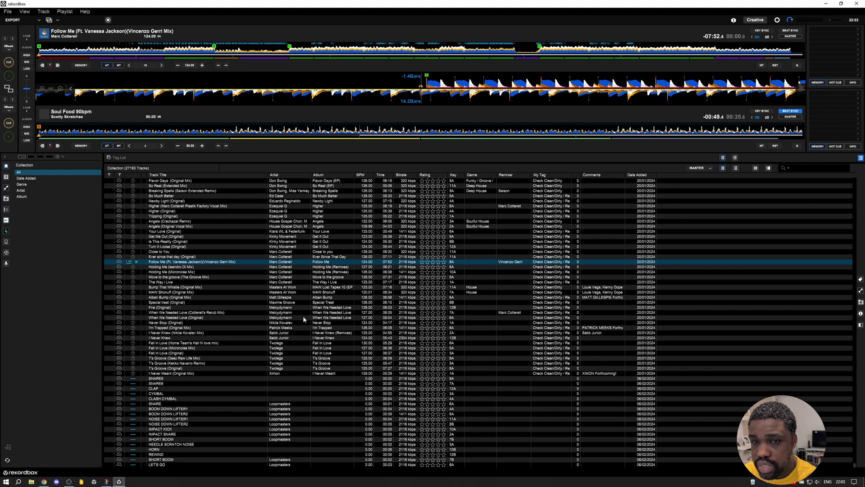
pyautogui.click(231, 298)
pyautogui.click(636, 175)
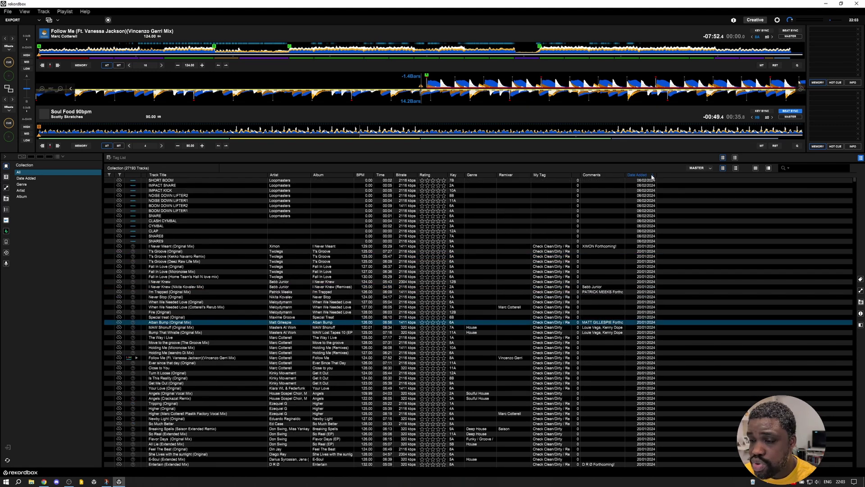
pyautogui.scroll(-10, 323, 275)
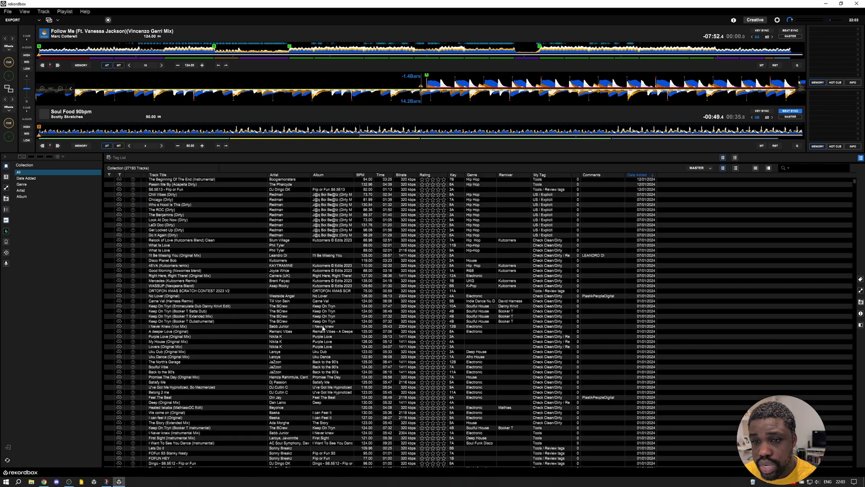
pyautogui.click(323, 326)
# - Switch to the rekordbox 7.0 beta page in Chrome, review the known issue about Preferences settings, and return to rekordbox
pyautogui.click(43, 481)
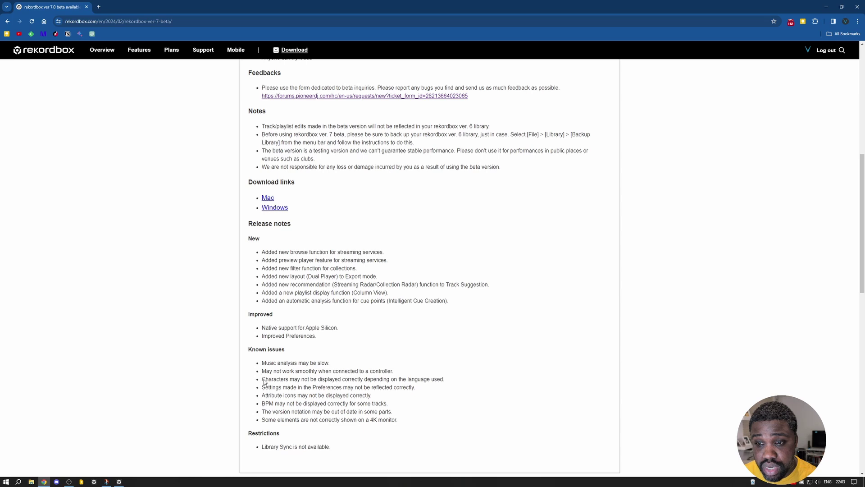
pyautogui.moveTo(261, 392); pyautogui.dragTo(422, 390)
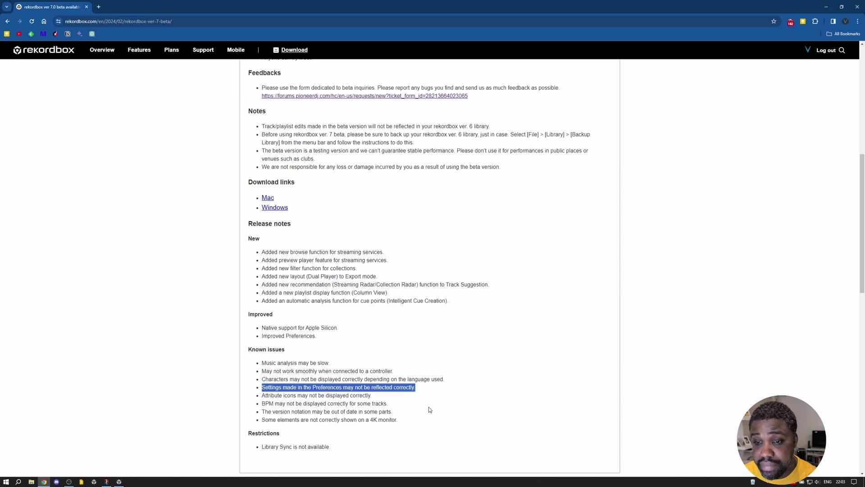
pyautogui.click(429, 407)
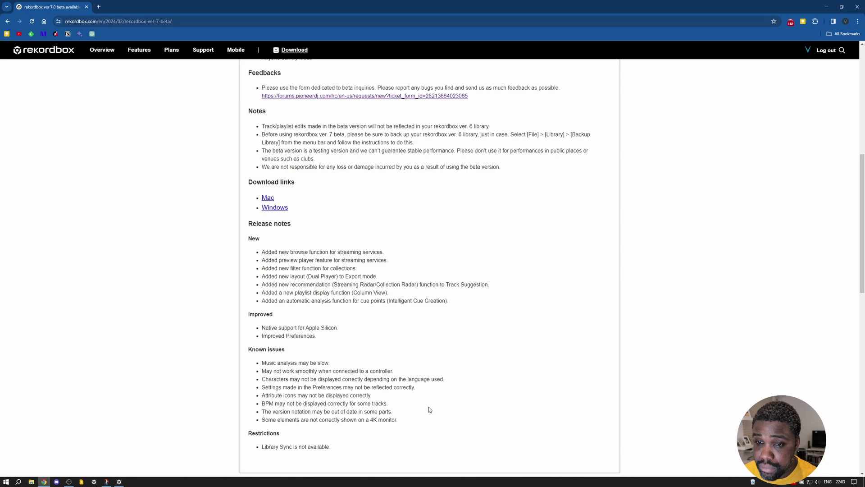
pyautogui.click(119, 481)
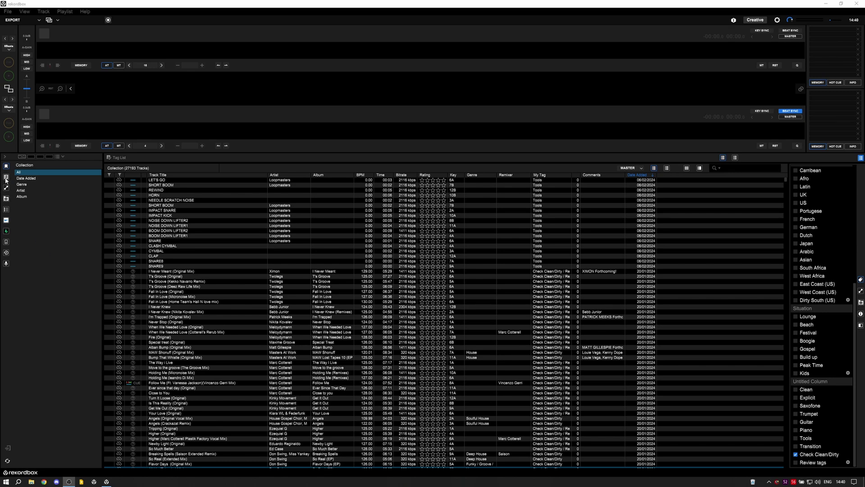
# - Show the playlist tree, collapse the Scratch Sessions folder and look inside the Era's folder
pyautogui.click(6, 178)
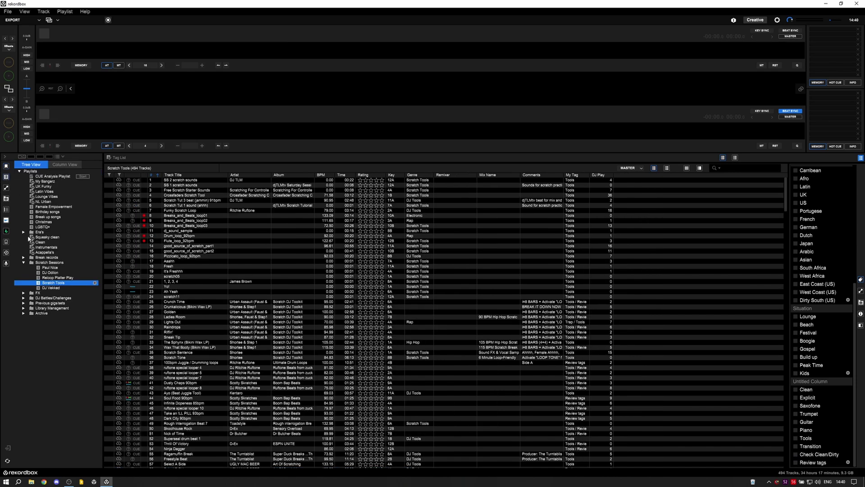
pyautogui.click(24, 263)
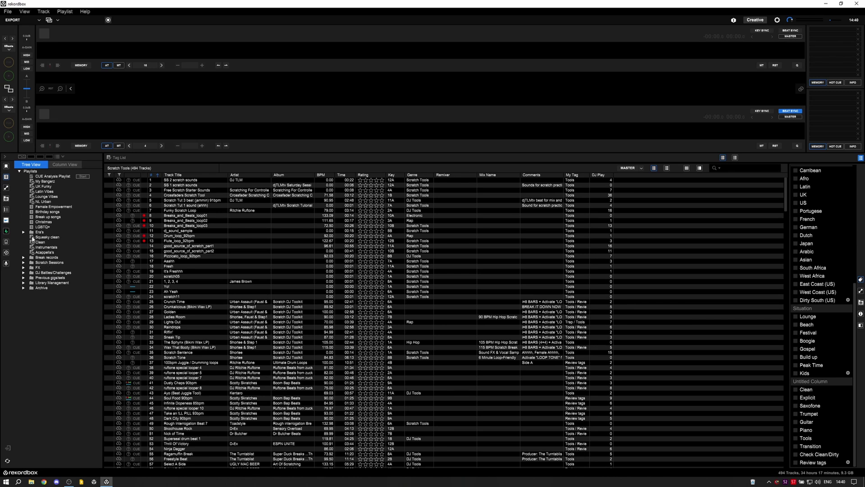
pyautogui.click(23, 232)
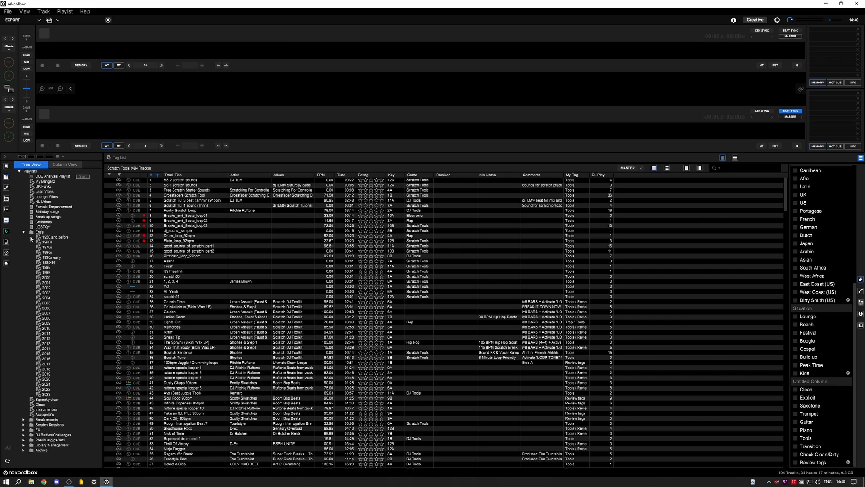
pyautogui.click(39, 232)
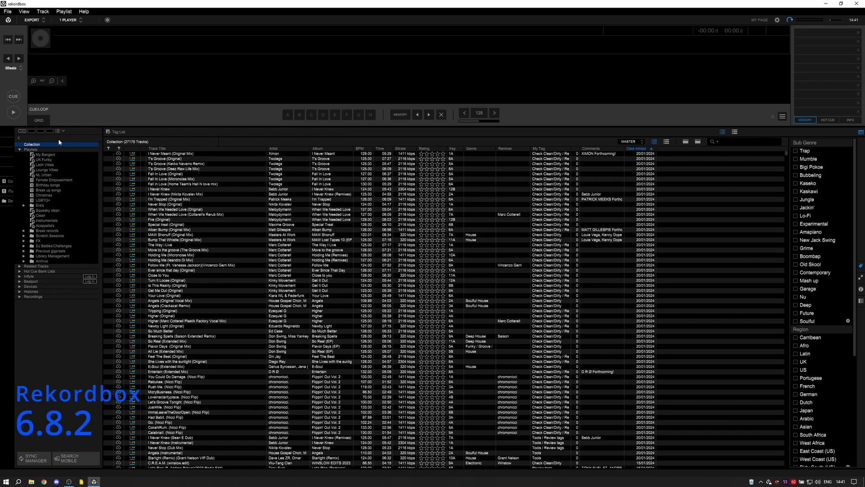
# - Expand the Era's playlist folder in rekordbox 6.8.2 and view its 1995-97 playlist
pyautogui.click(43, 207)
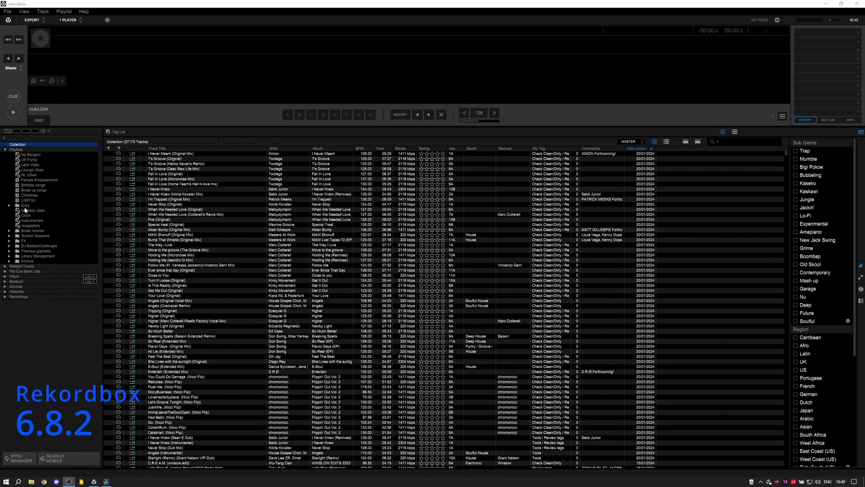
pyautogui.click(26, 206)
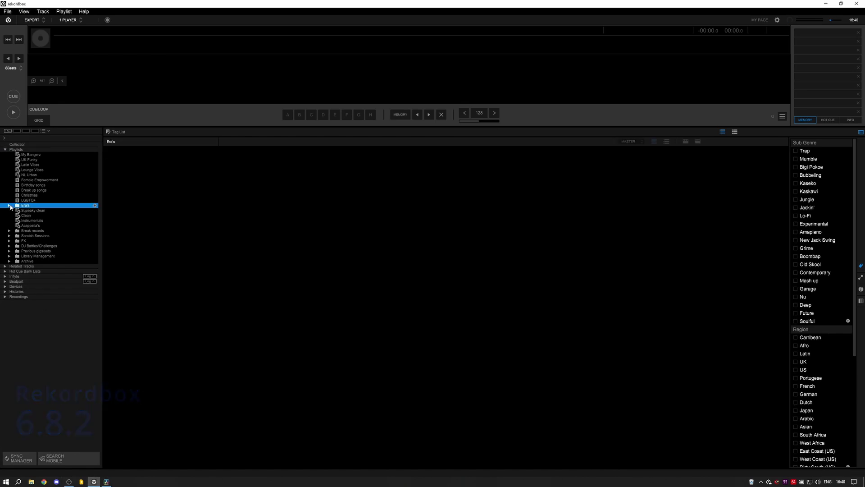
pyautogui.doubleClick(26, 206)
pyautogui.click(44, 236)
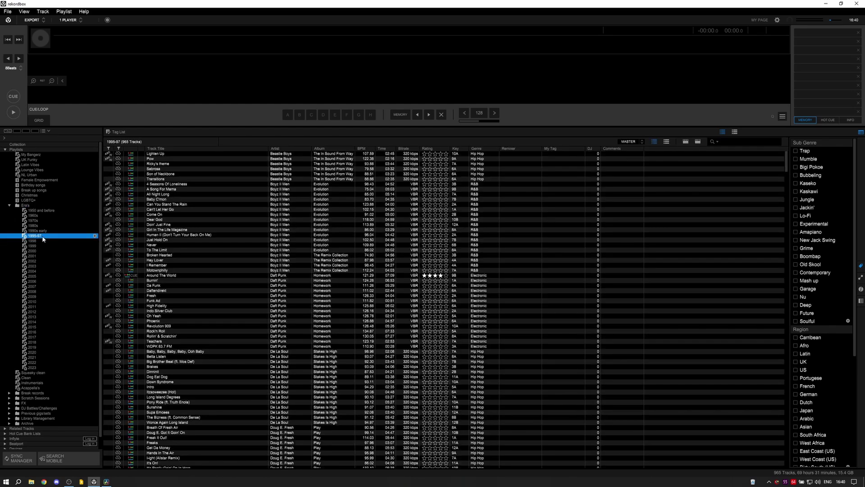
pyautogui.click(42, 275)
pyautogui.click(34, 207)
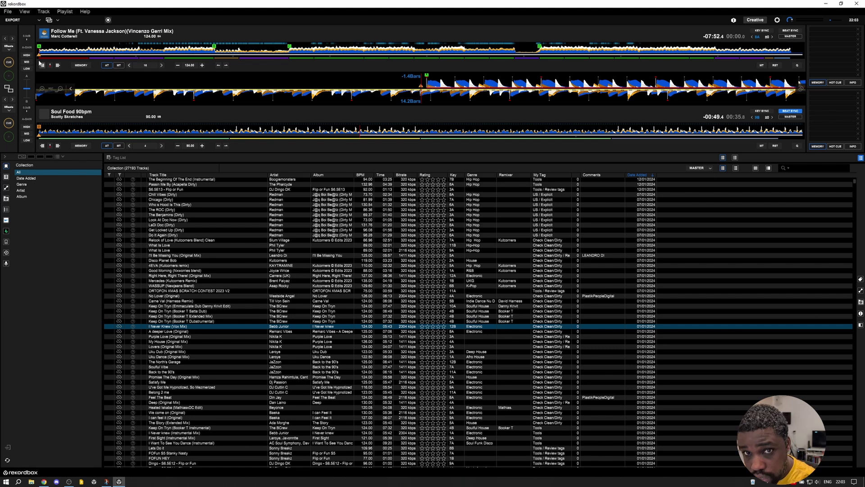
# - Switch the rekordbox 7.0 beta from Export to Performance mode and try an automatic hot cue on the Follow Me deck
pyautogui.click(22, 19)
pyautogui.click(27, 36)
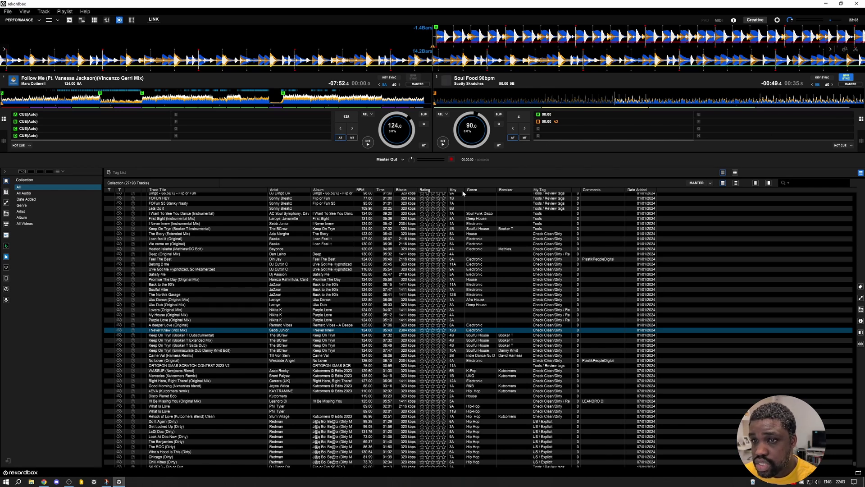
pyautogui.doubleClick(40, 114)
pyautogui.click(101, 155)
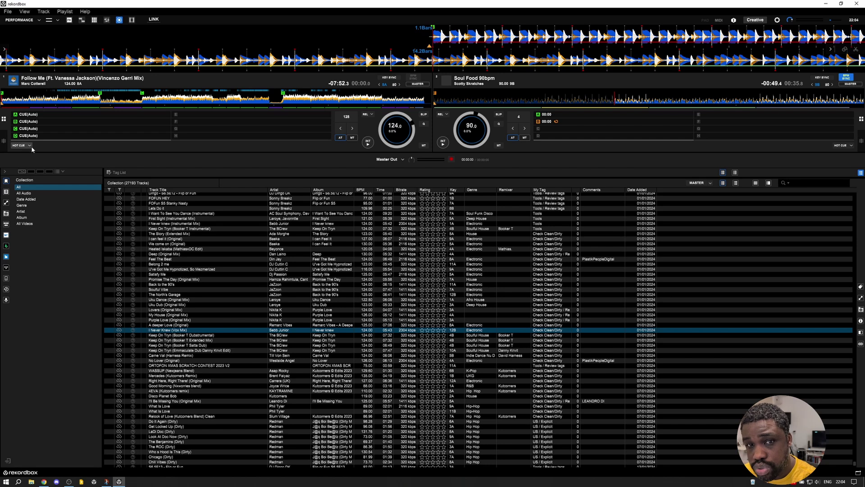
# - Look through the Sampler, Inflyte, Beatsource and TIDAL browsers in Performance mode
pyautogui.click(7, 213)
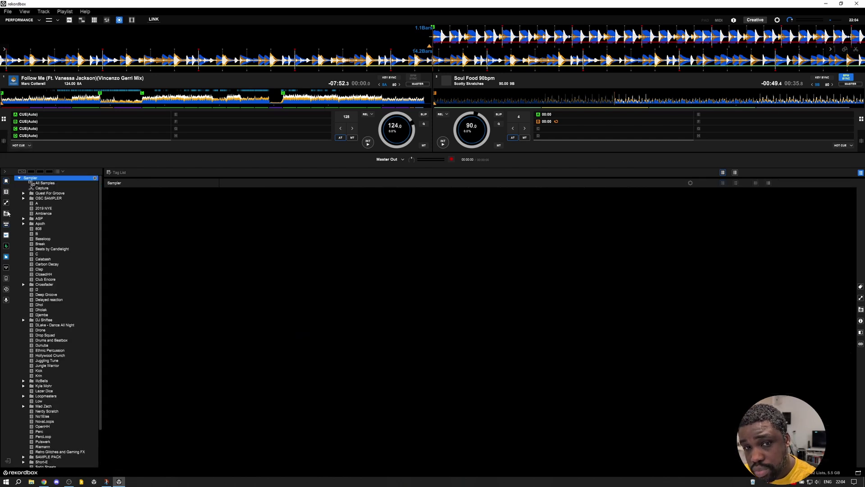
pyautogui.click(6, 214)
pyautogui.click(6, 235)
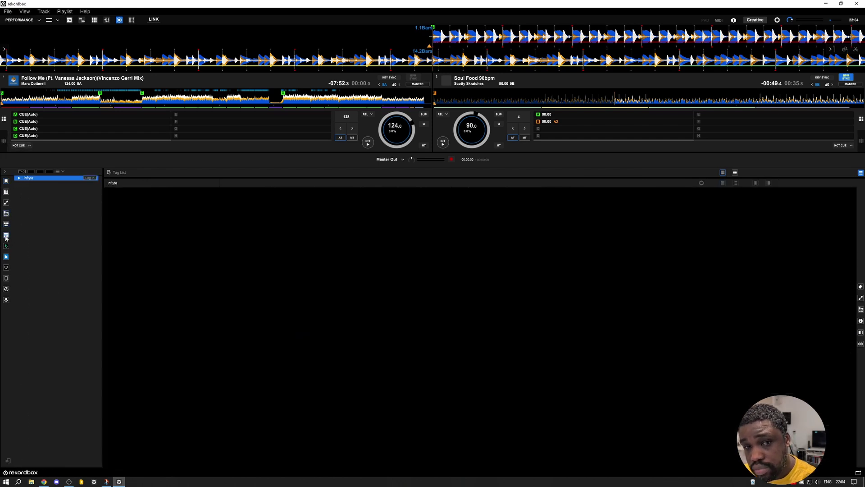
pyautogui.click(7, 257)
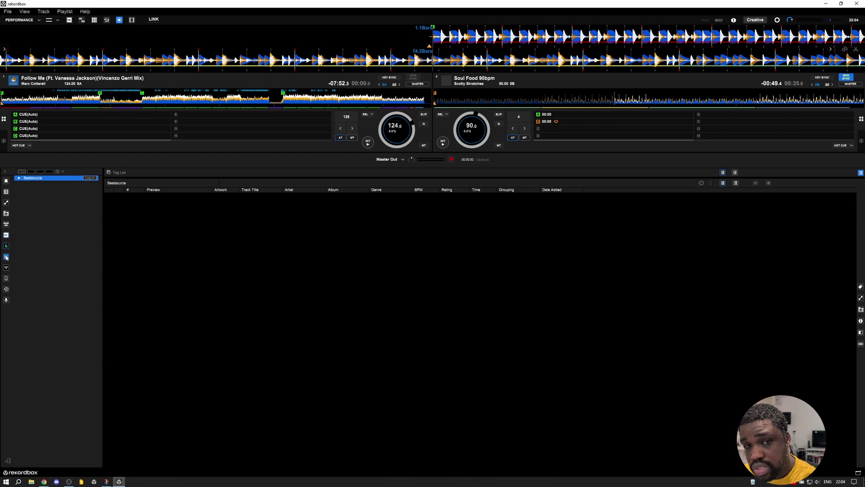
pyautogui.click(7, 267)
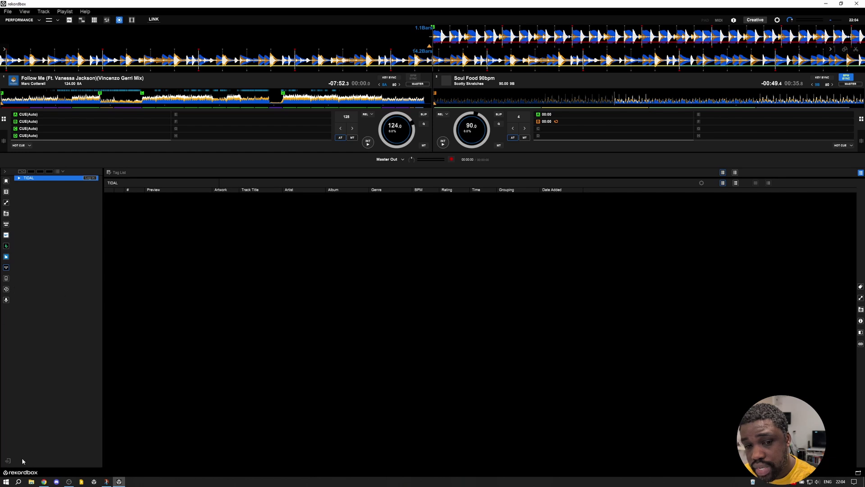
# - Return to the collection of all tracks, then show and hide the Automix track list beside it
pyautogui.click(6, 181)
pyautogui.click(861, 345)
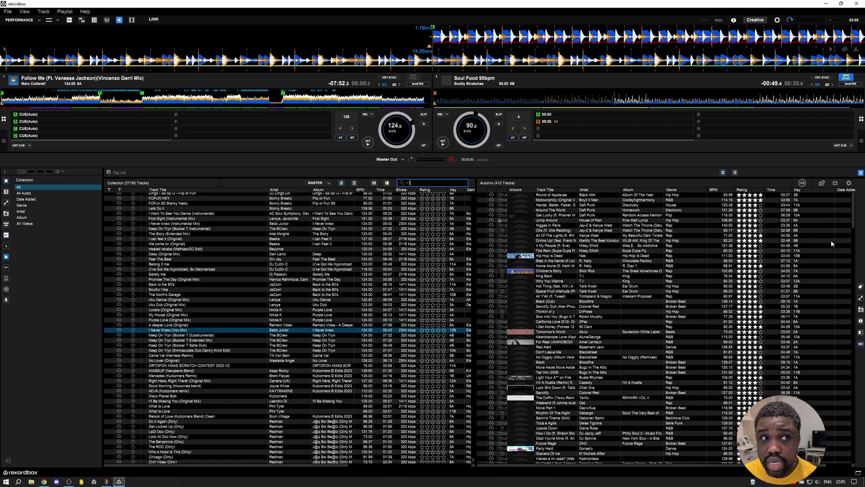
pyautogui.click(860, 343)
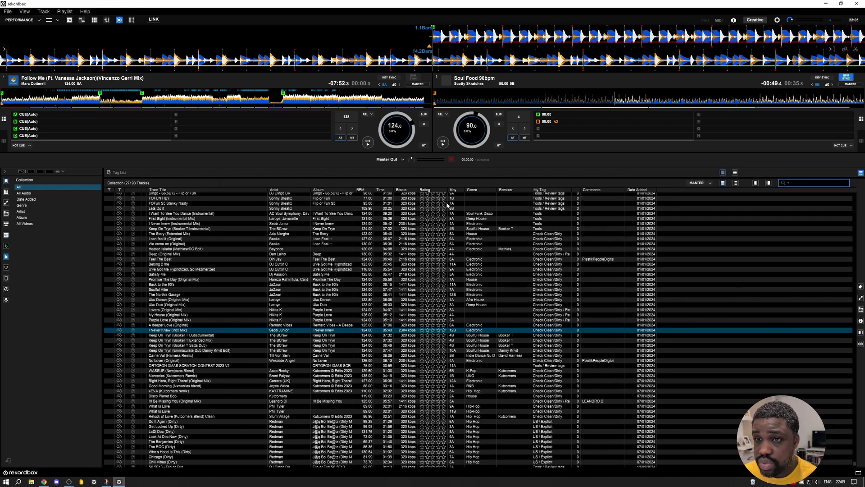
# - Open the Preferences and review the STEMS settings under Extensions, from the layout options to Multi-thread
pyautogui.click(776, 20)
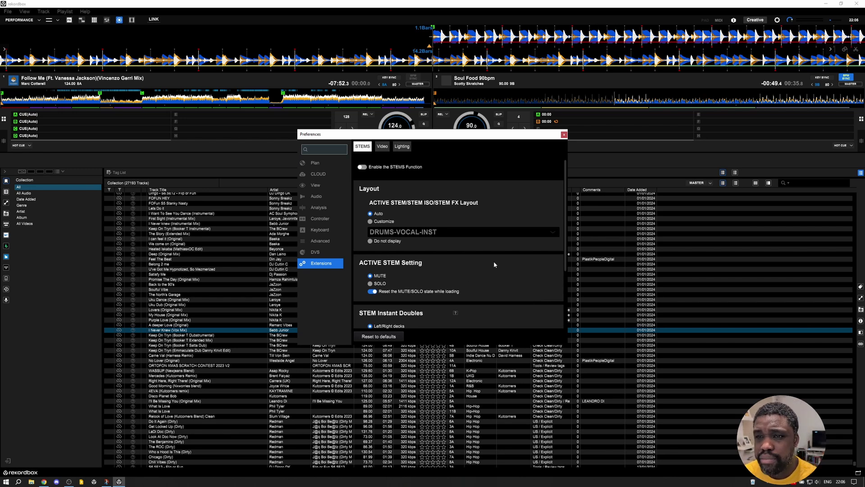
pyautogui.scroll(-2, 493, 261)
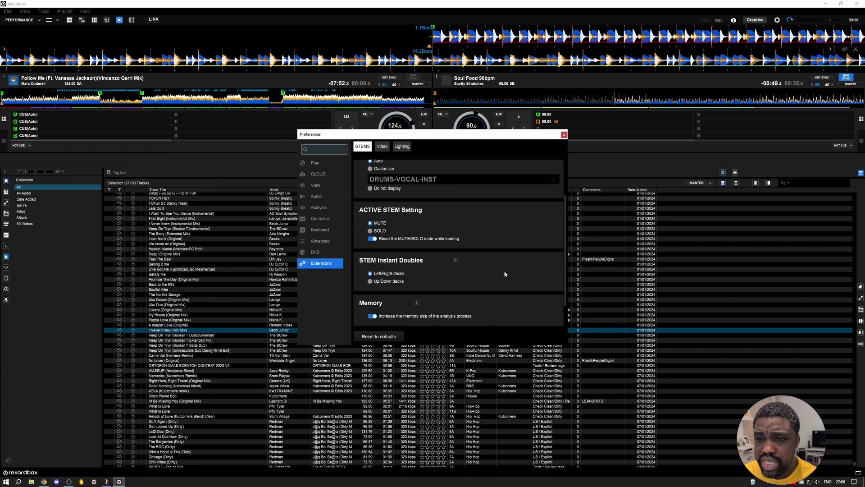
pyautogui.scroll(-1, 505, 273)
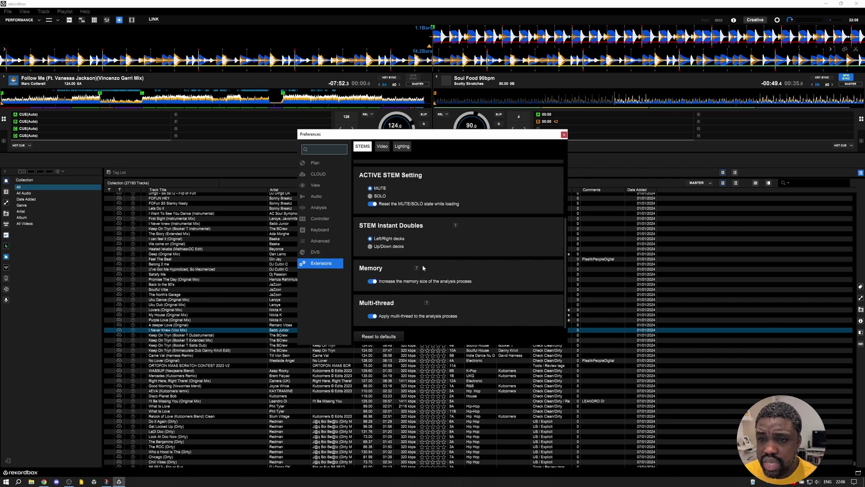
pyautogui.click(334, 263)
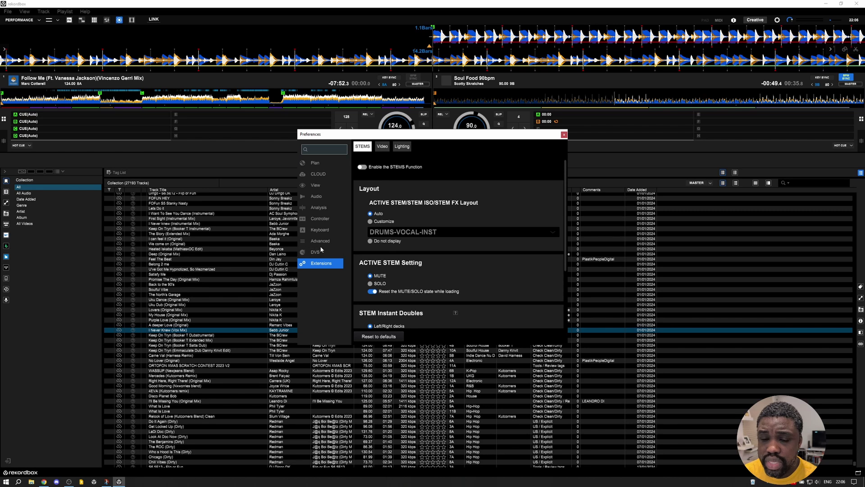
# - Search the Preferences for "cue"
pyautogui.click(321, 149)
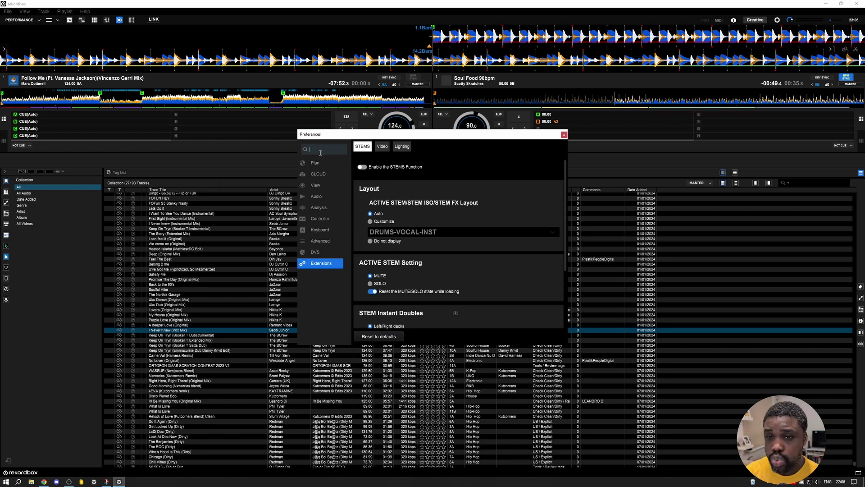
pyautogui.write('cu')
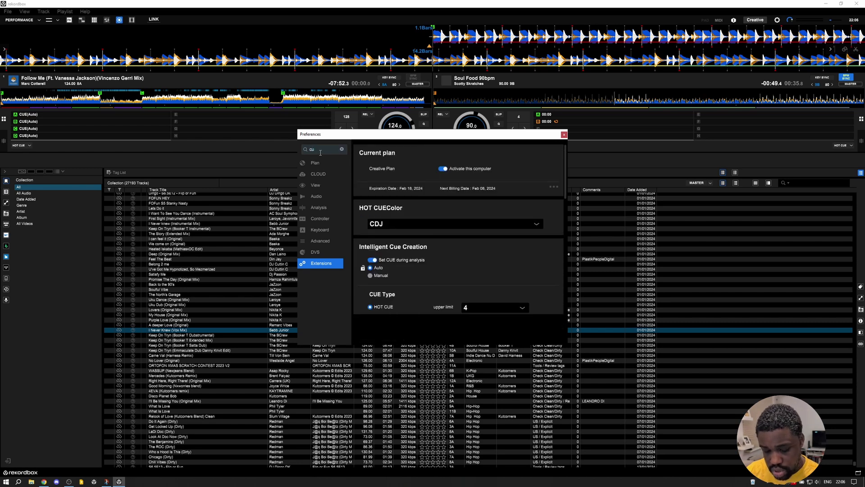
pyautogui.write('e')
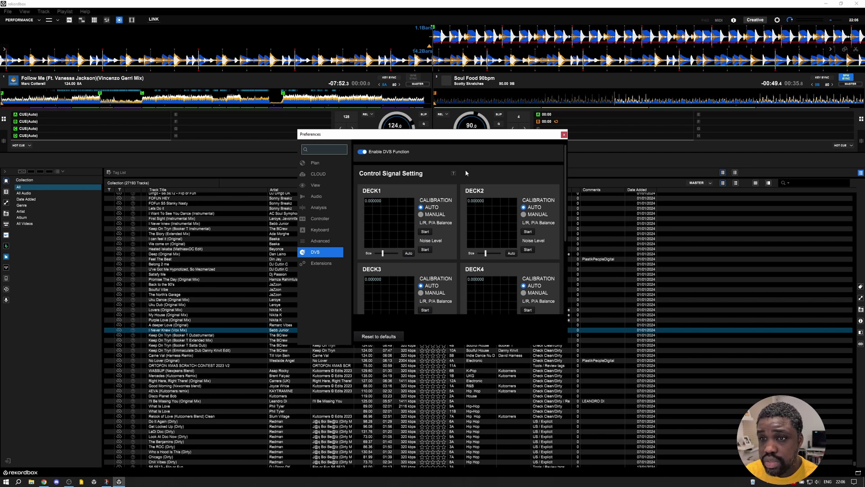
# - Review the DVS, Advanced and Track Analysis preferences as far as the Embedding Analysis section
pyautogui.scroll(-3, 496, 207)
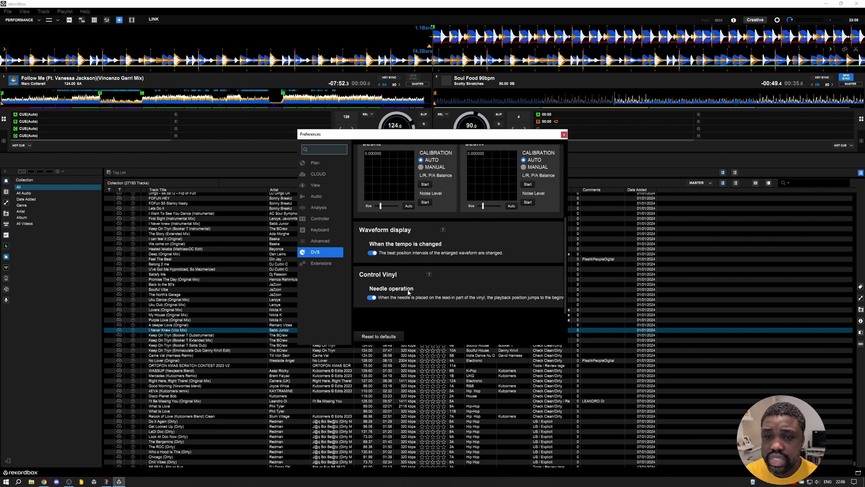
pyautogui.click(322, 241)
pyautogui.click(320, 208)
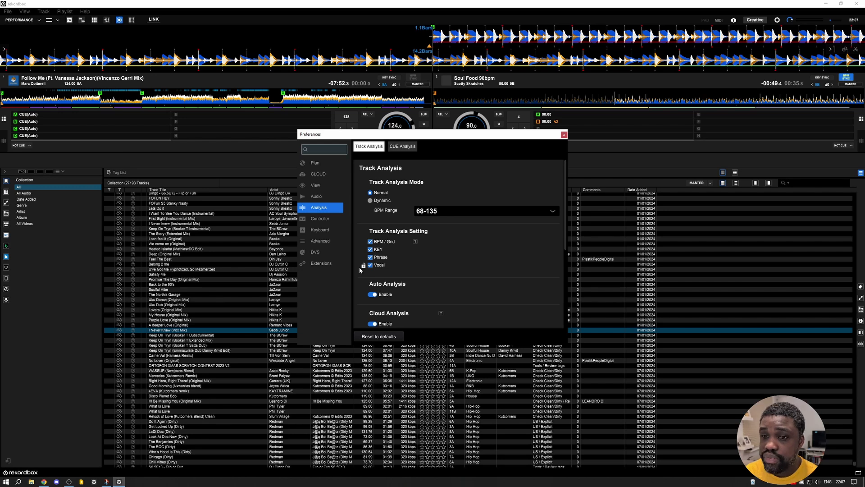
pyautogui.scroll(-3, 473, 273)
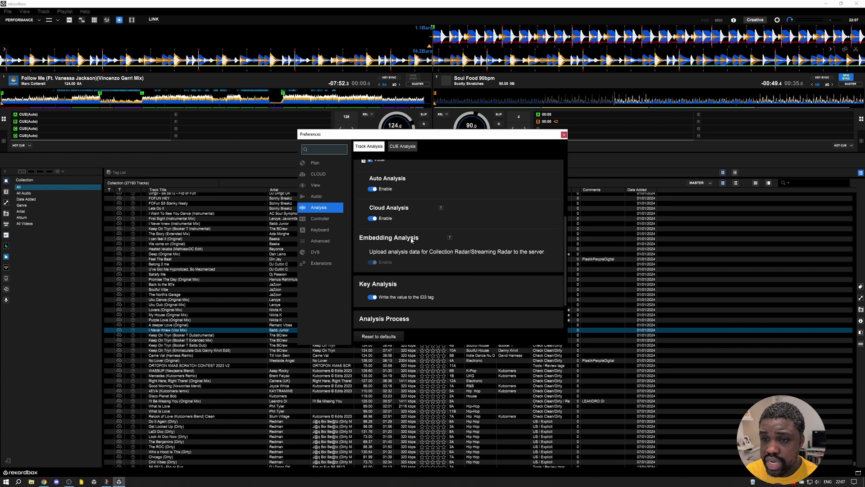
# - Read and dismiss the Embedding Analysis explanation, then look through the remaining track analysis settings
pyautogui.click(449, 238)
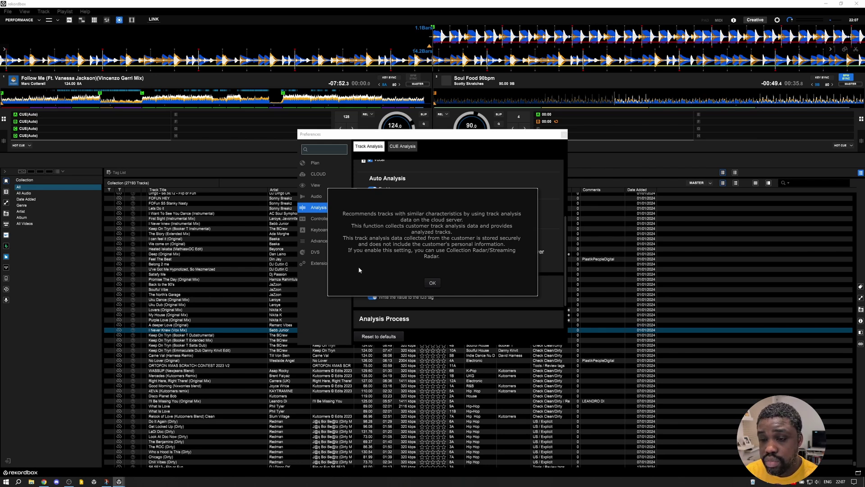
pyautogui.click(432, 283)
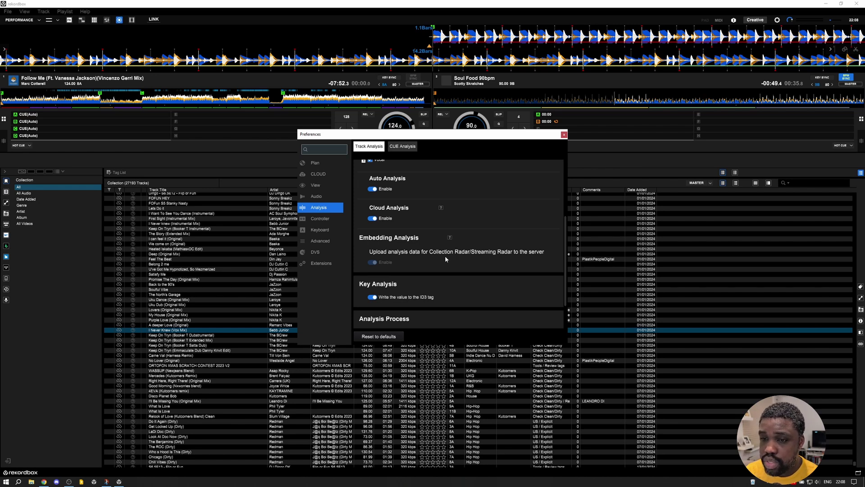
pyautogui.scroll(-5, 455, 263)
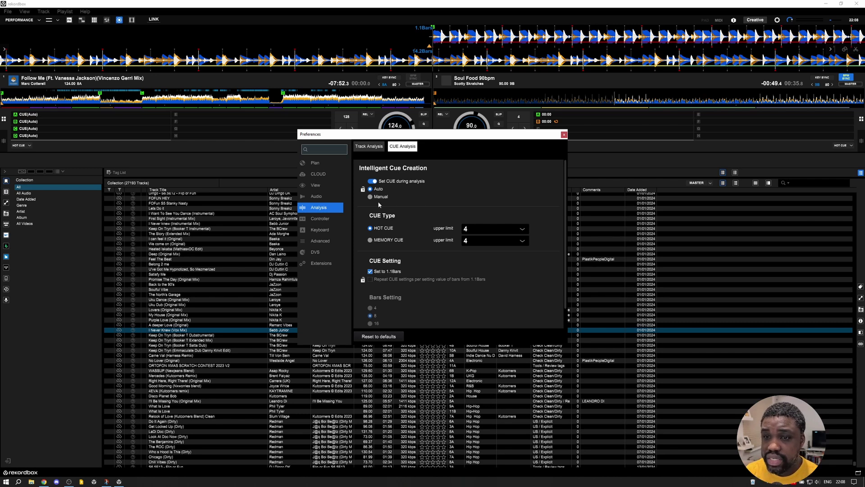
# - Inspect the HOT CUE upper limit choices under CUE Analysis and try to select MEMORY CUE as the cue type
pyautogui.click(524, 229)
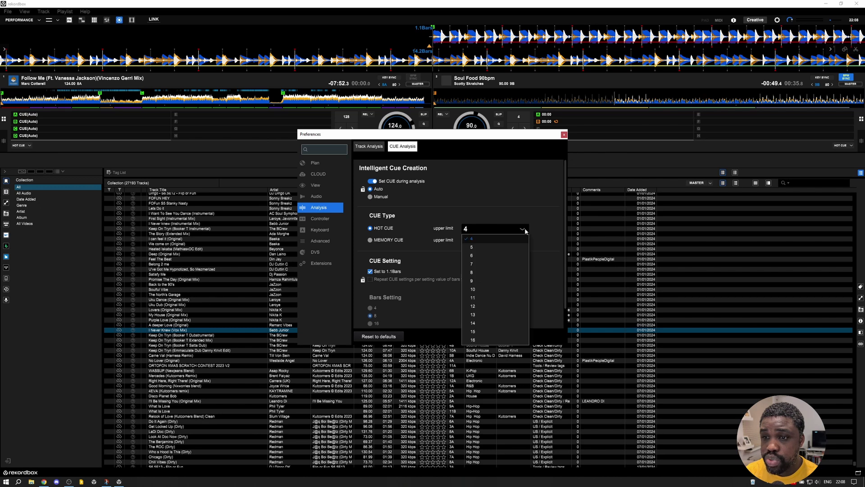
pyautogui.click(527, 230)
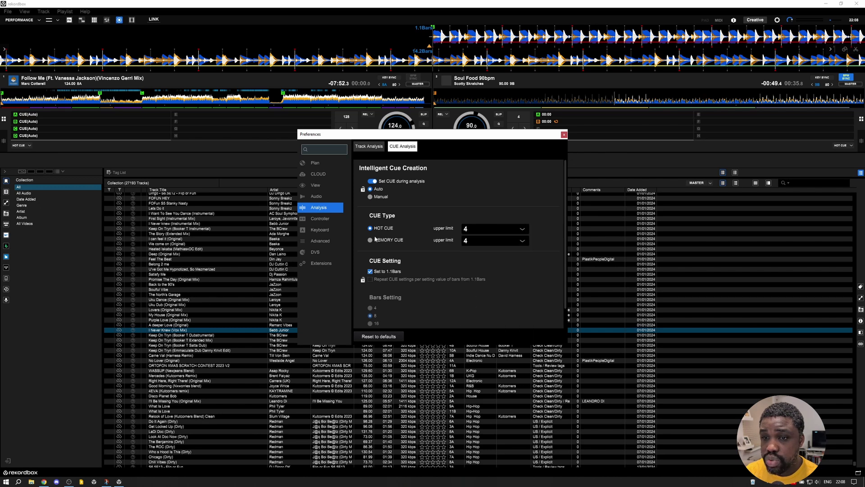
pyautogui.click(372, 239)
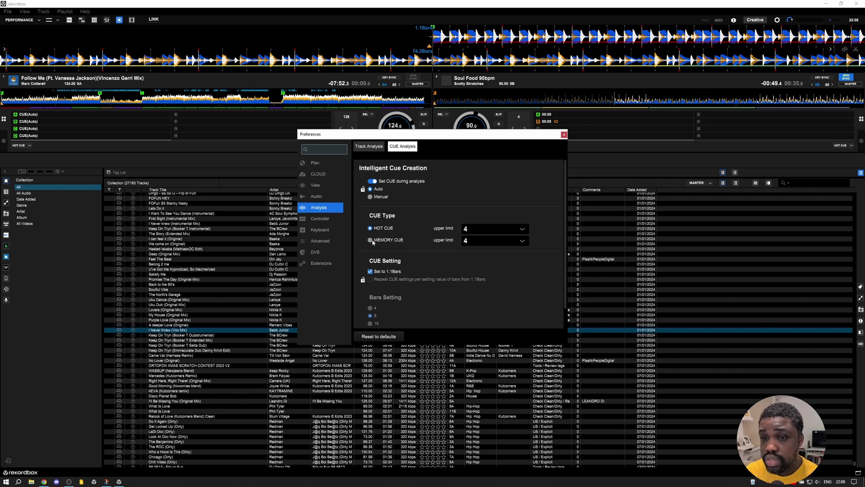
pyautogui.click(371, 240)
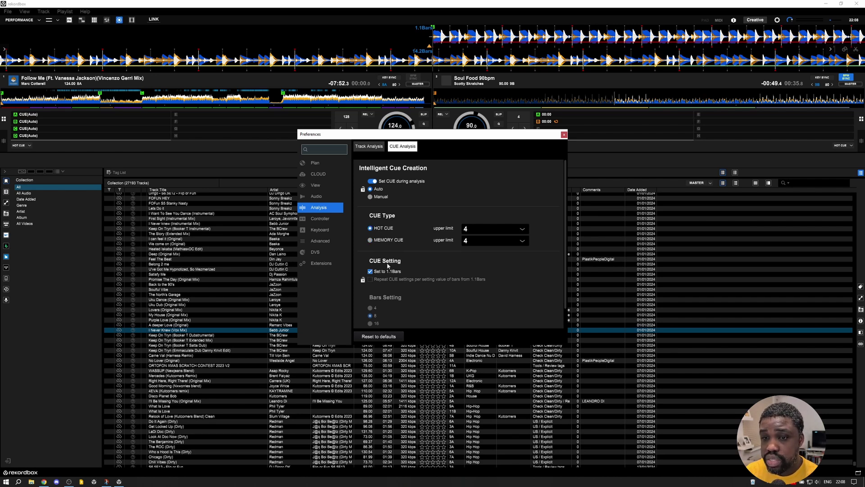
# - Review the CUE Setting and Bars Setting options, then return to Track Analysis and move on to the Audio preferences
pyautogui.scroll(-1, 396, 272)
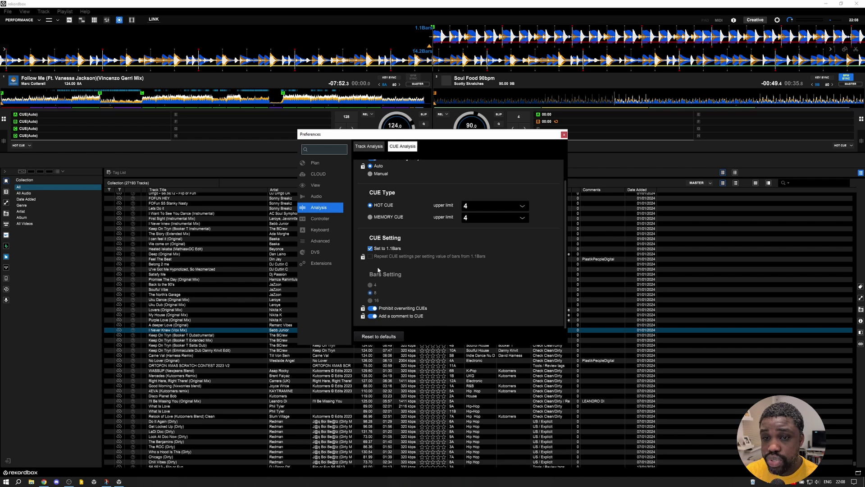
pyautogui.scroll(1, 368, 264)
pyautogui.click(368, 146)
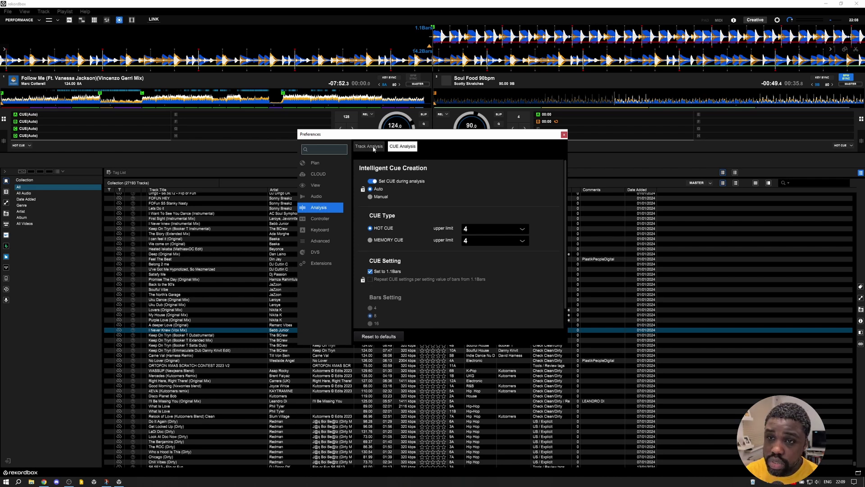
pyautogui.click(324, 196)
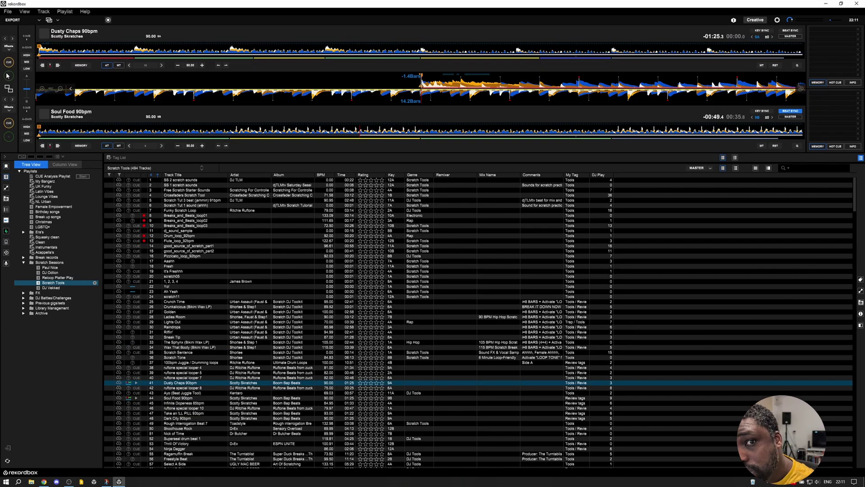
# - Play Dusty Chaps 90bpm and Soul Food 90bpm together in Export mode and enable the option between the two players
pyautogui.click(8, 77)
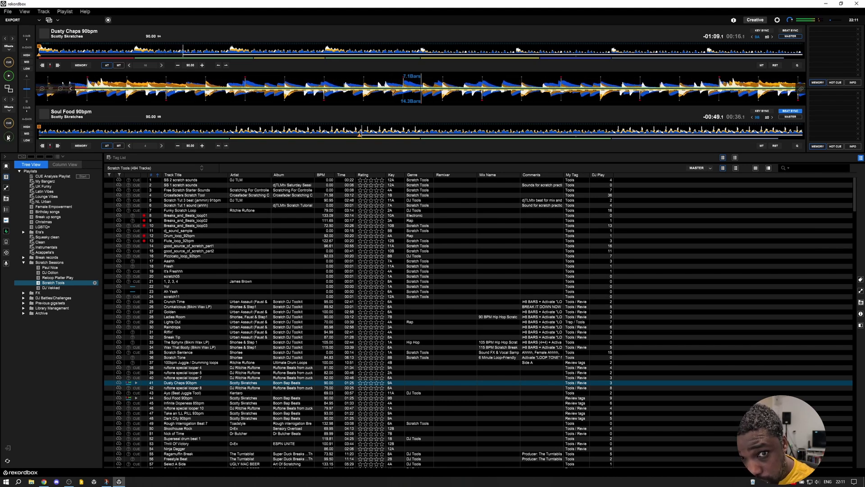
pyautogui.click(8, 138)
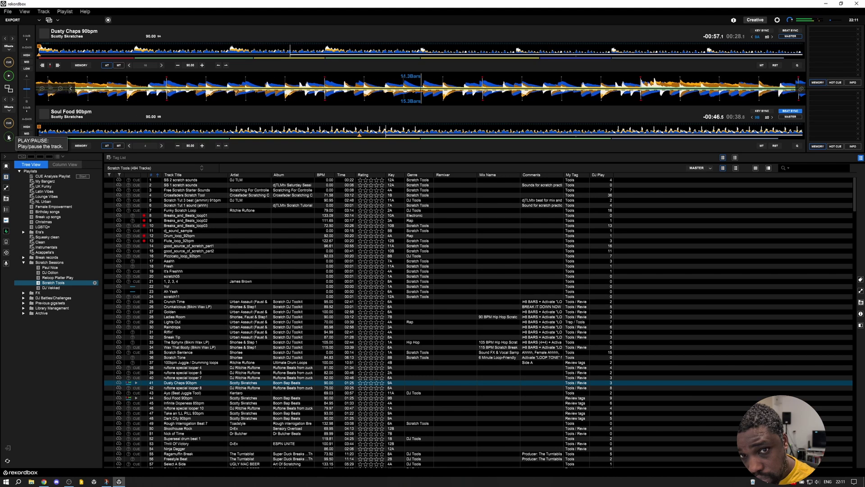
pyautogui.click(10, 90)
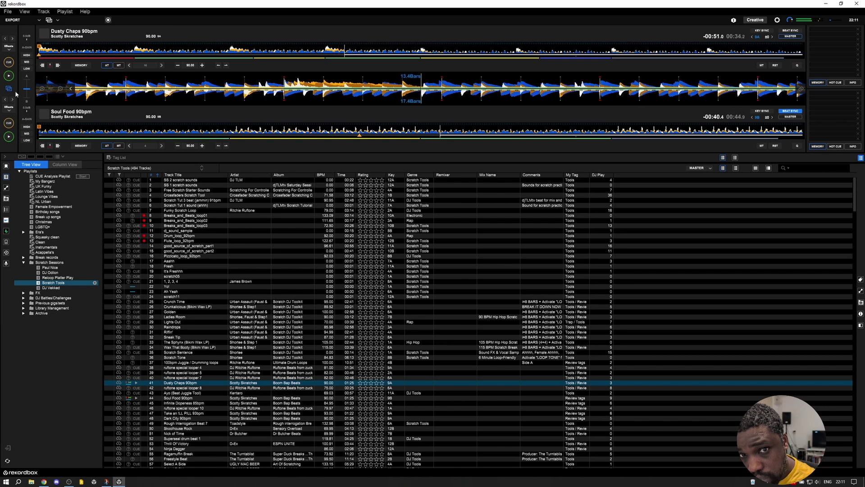
# - Cue and restart both players together under Dual Control, return them to their cue points, and turn Dual Control off
pyautogui.click(9, 124)
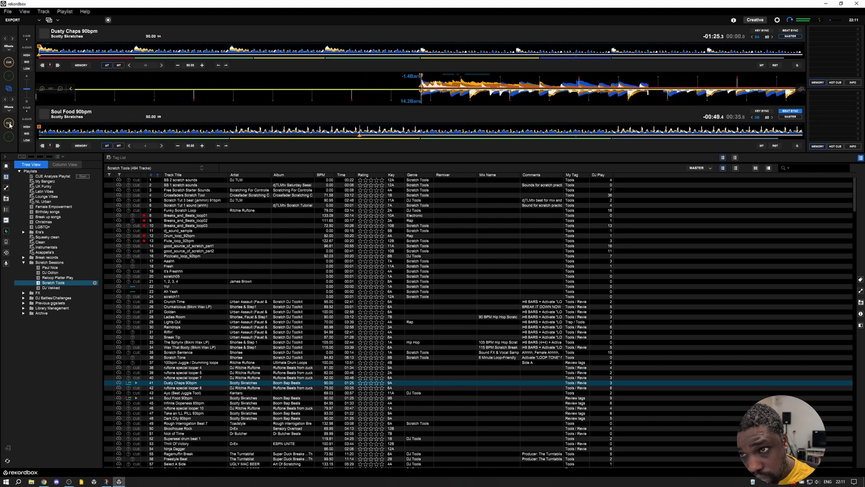
pyautogui.click(10, 125)
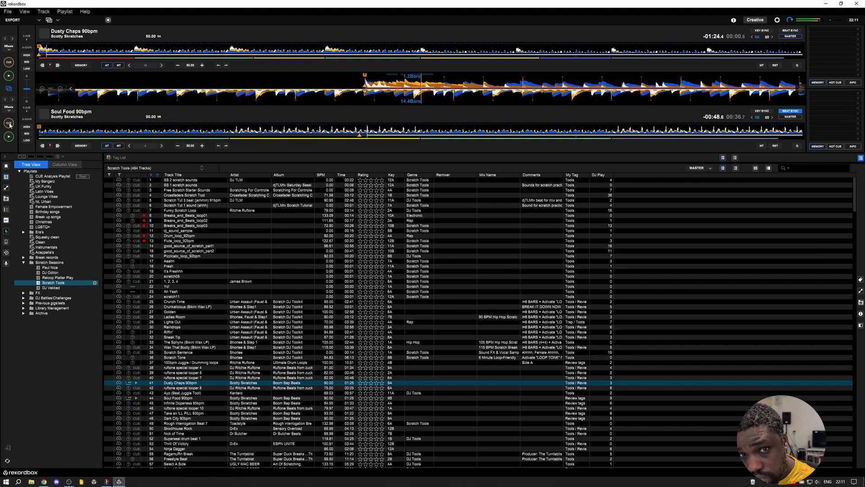
pyautogui.click(10, 124)
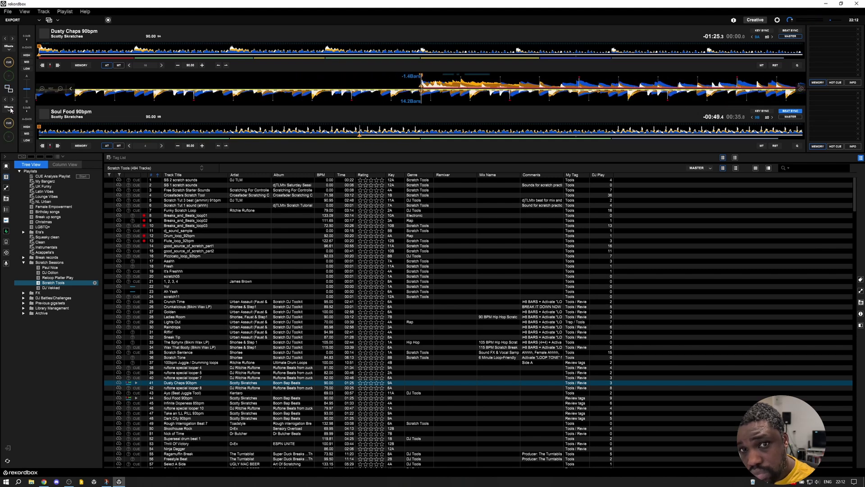
# - Start Dusty Chaps 90bpm and Soul Food 90bpm independently, cue and restart Soul Food 90bpm alone, and re-enable Dual Control
pyautogui.click(9, 78)
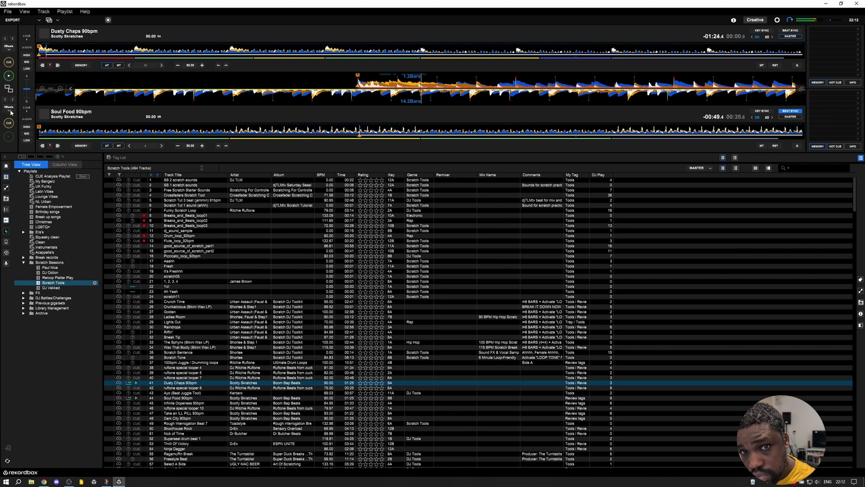
pyautogui.click(9, 138)
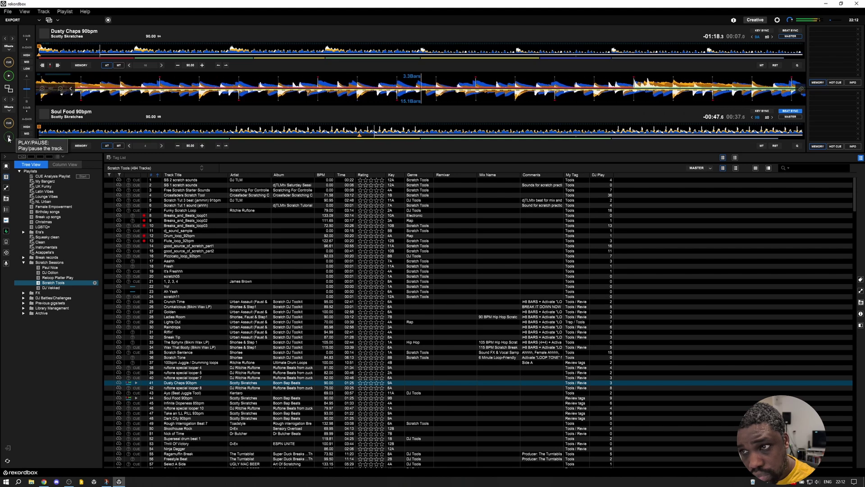
pyautogui.click(8, 125)
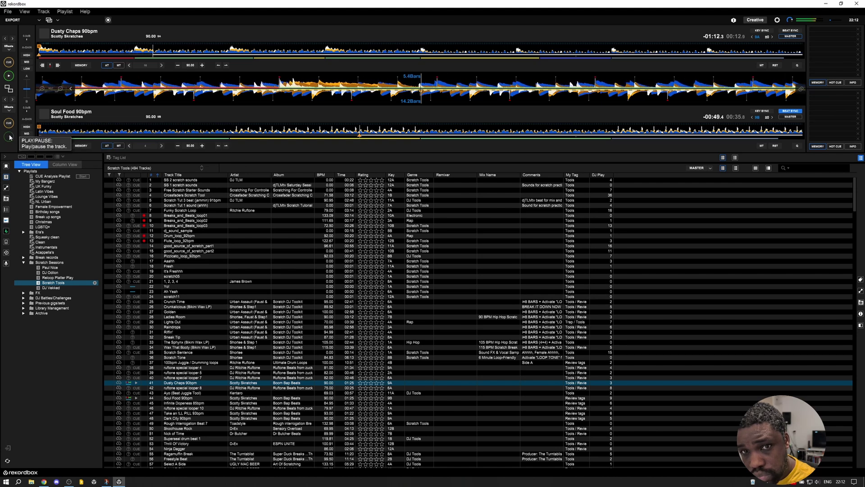
pyautogui.click(9, 136)
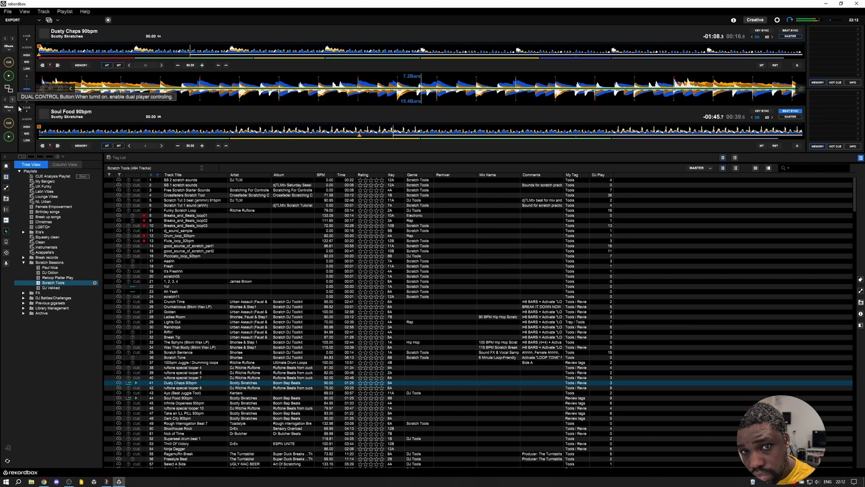
pyautogui.click(13, 94)
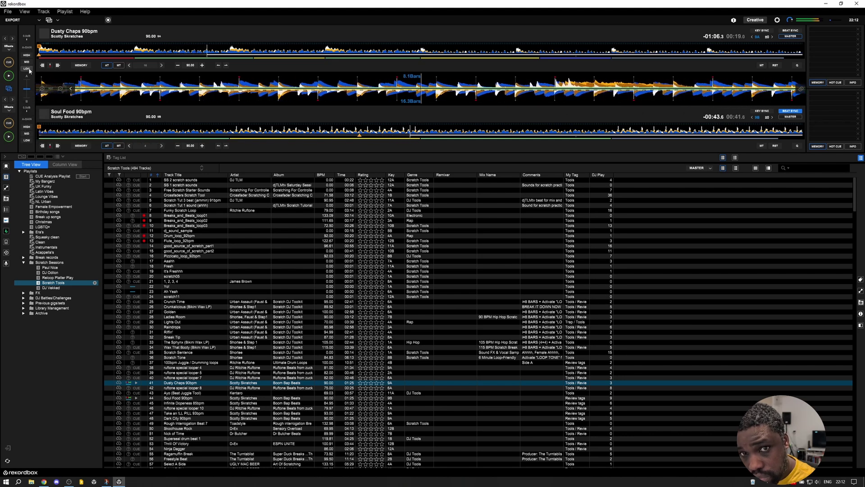